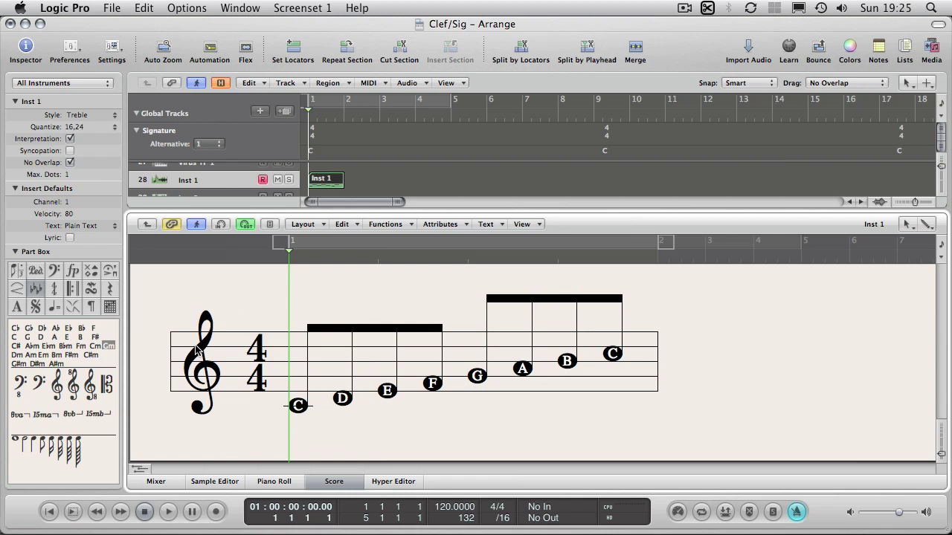
Switch the track's staff style from Treble to Bass, putting the scale on a bass clef
left_click(53, 270)
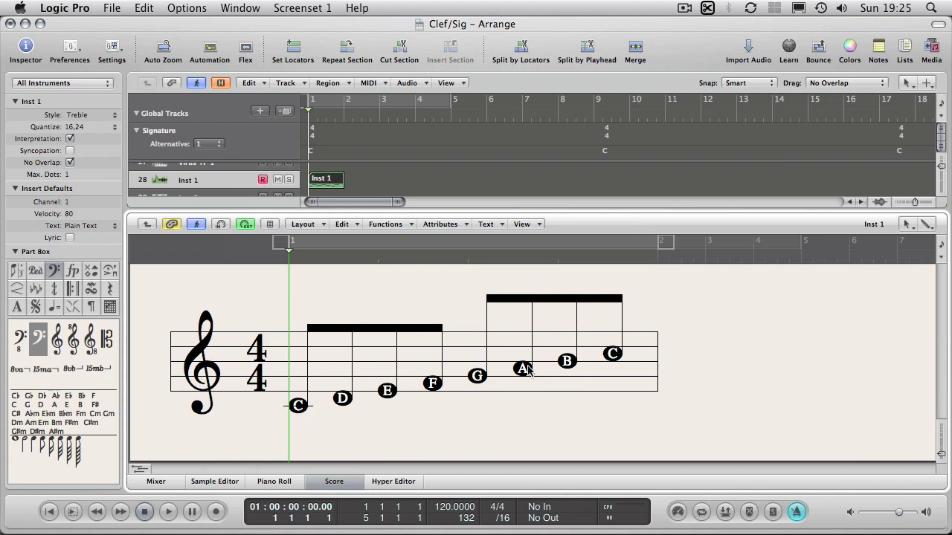
left_click(78, 115)
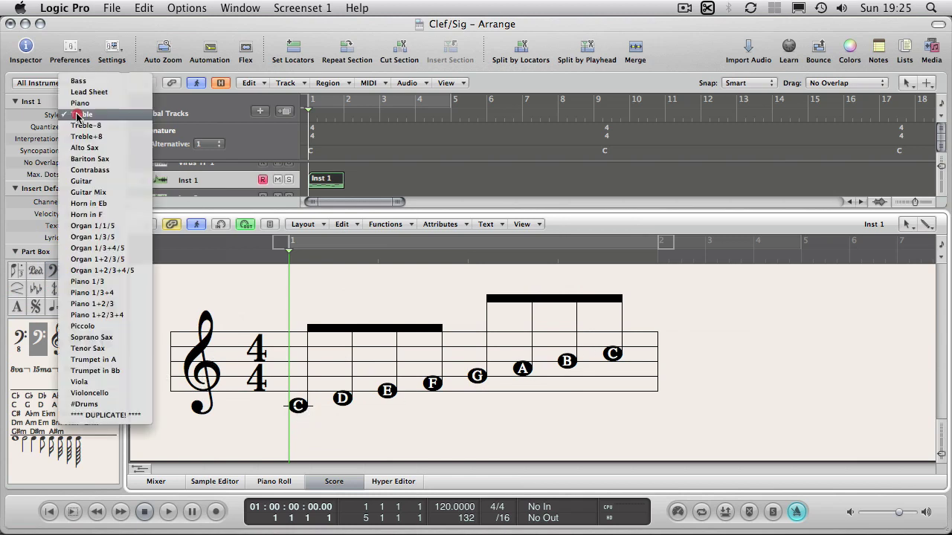
left_click(30, 116)
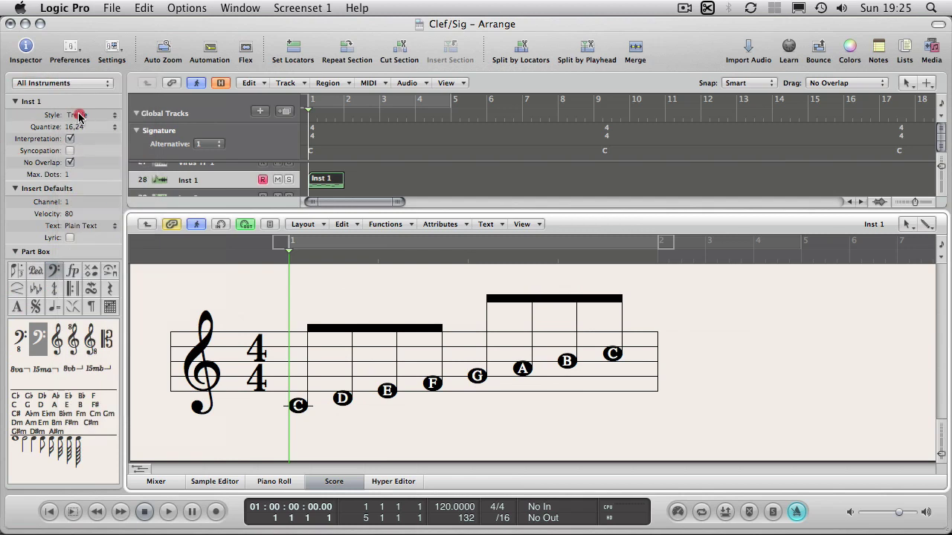
left_click(79, 117)
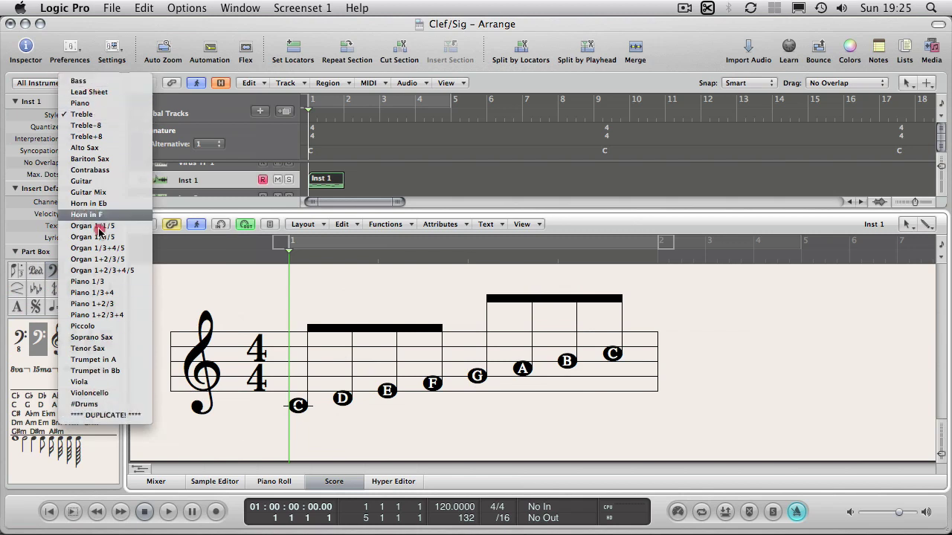
left_click(80, 84)
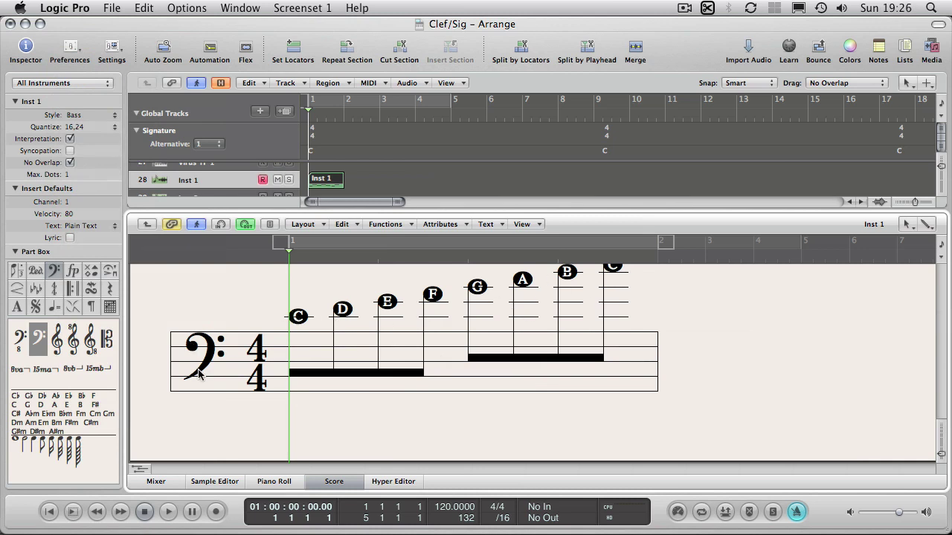
Choose Treble as the staff style so the C major scale returns to the treble staff
left_click(310, 349)
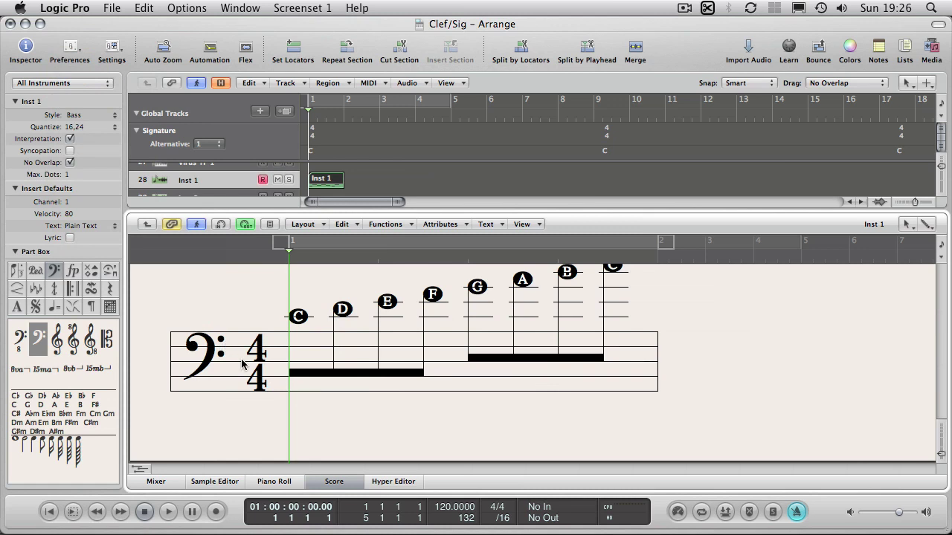
left_click(446, 349)
left_click(76, 115)
left_click_drag(77, 116, 85, 149)
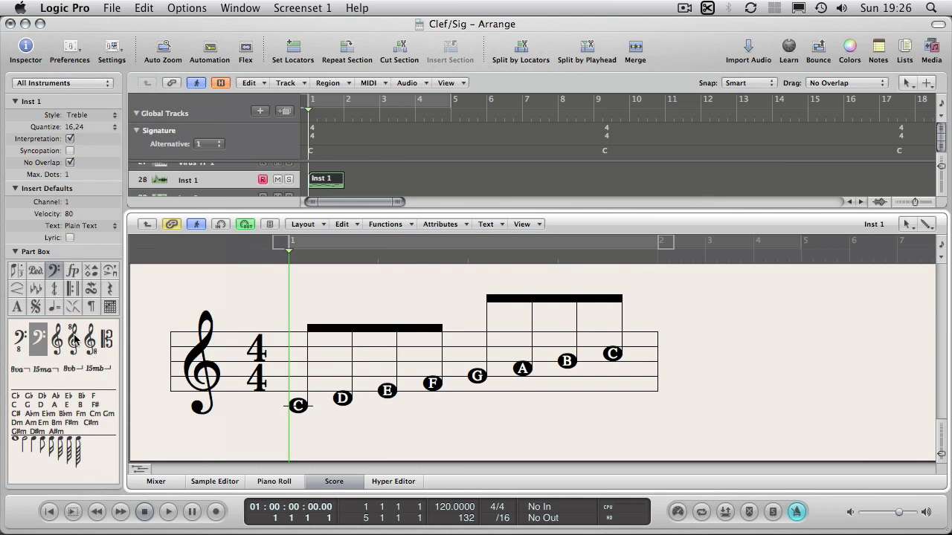
Select all eight scale notes, drag them up one octave, and deselect them
left_click_drag(295, 418, 661, 333)
left_click_drag(297, 404, 301, 383)
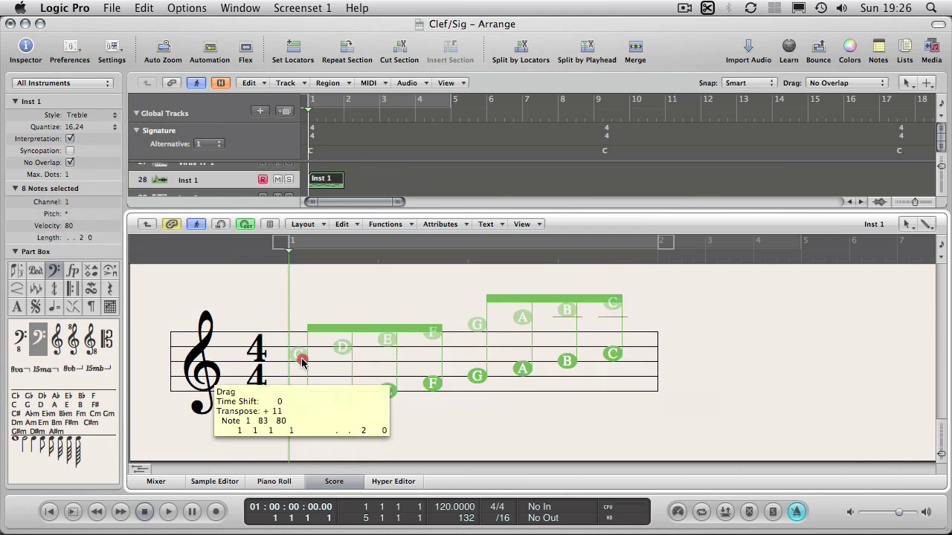
left_click_drag(301, 360, 301, 356)
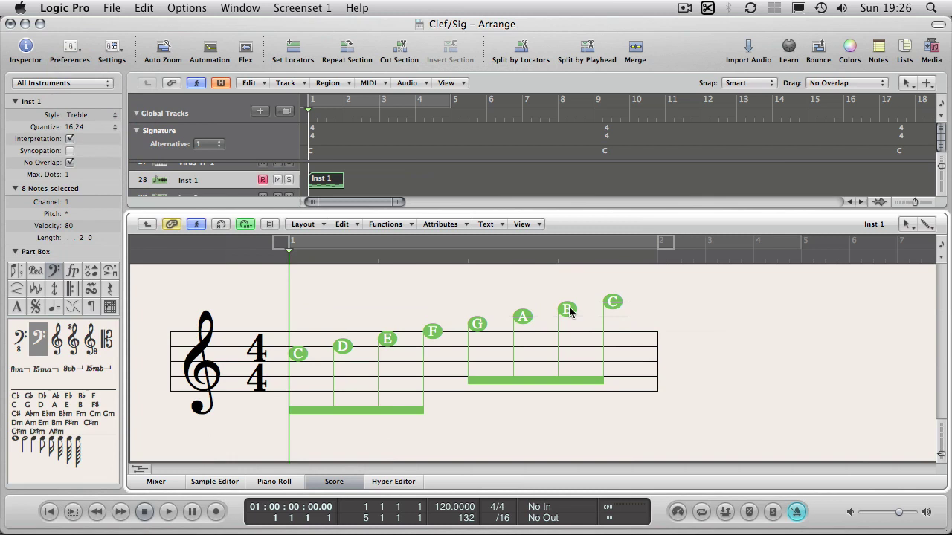
left_click(665, 304)
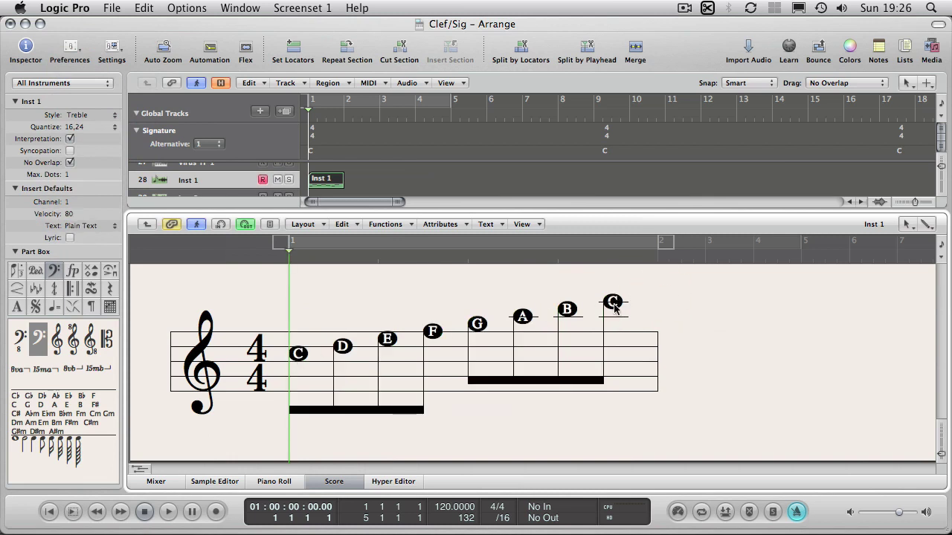
Place a treble 8va clef at the staff start, then replace it with a treble 8vb clef
left_click(78, 116)
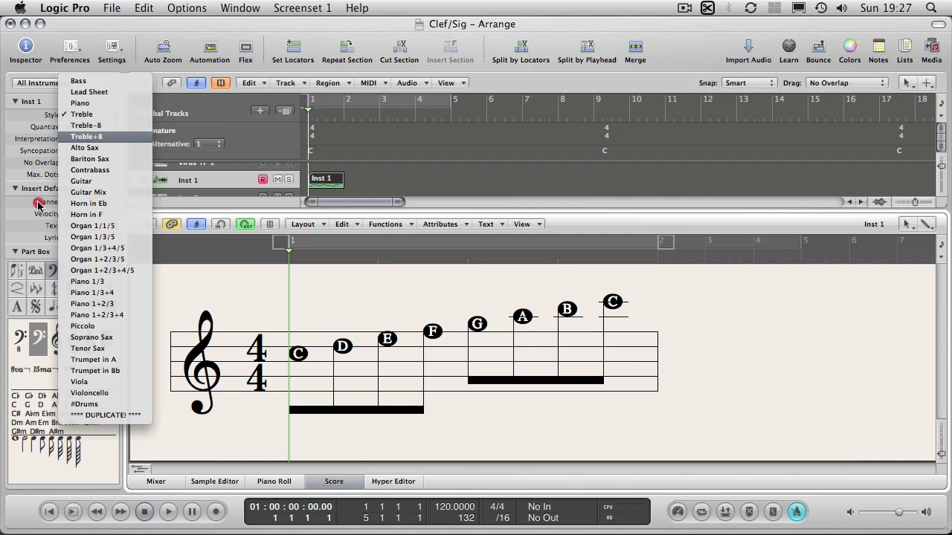
left_click(20, 227)
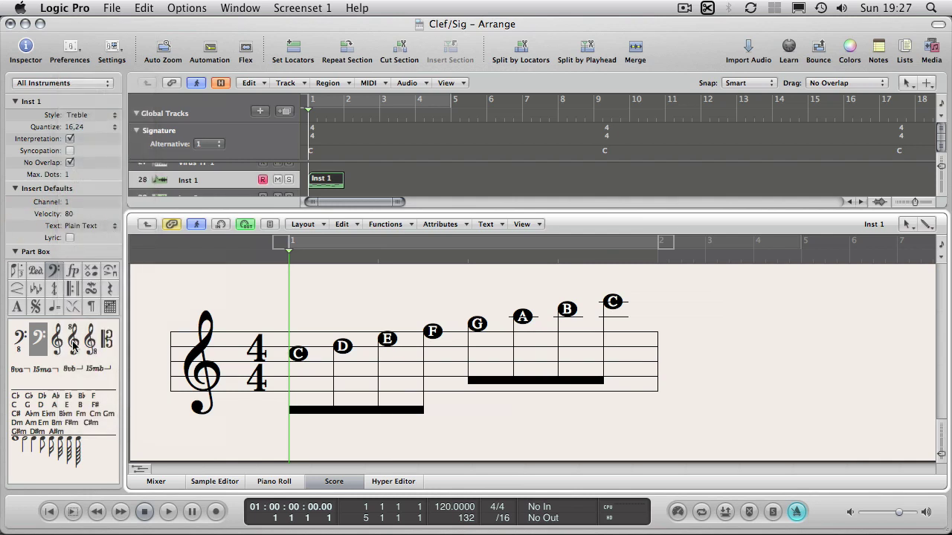
left_click(73, 344)
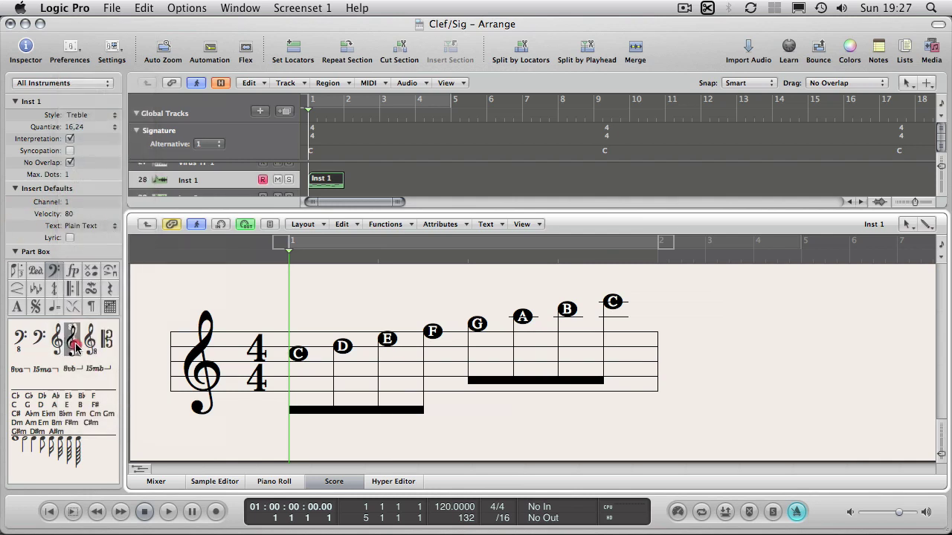
left_click_drag(73, 344, 204, 374)
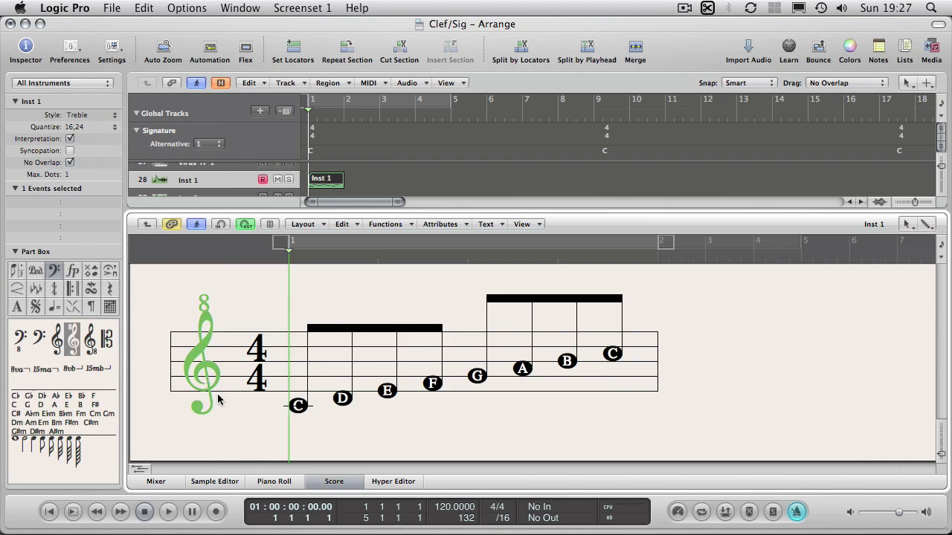
left_click(246, 425)
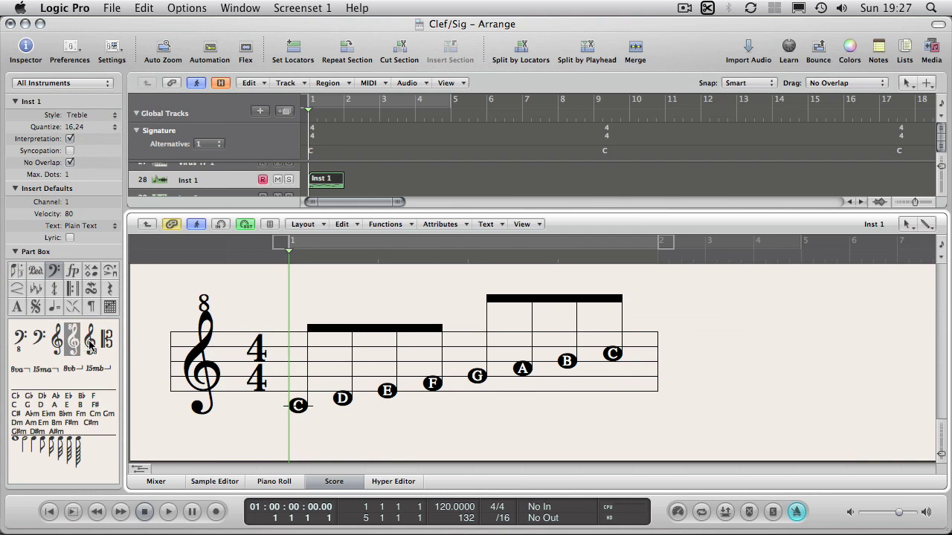
left_click(89, 342)
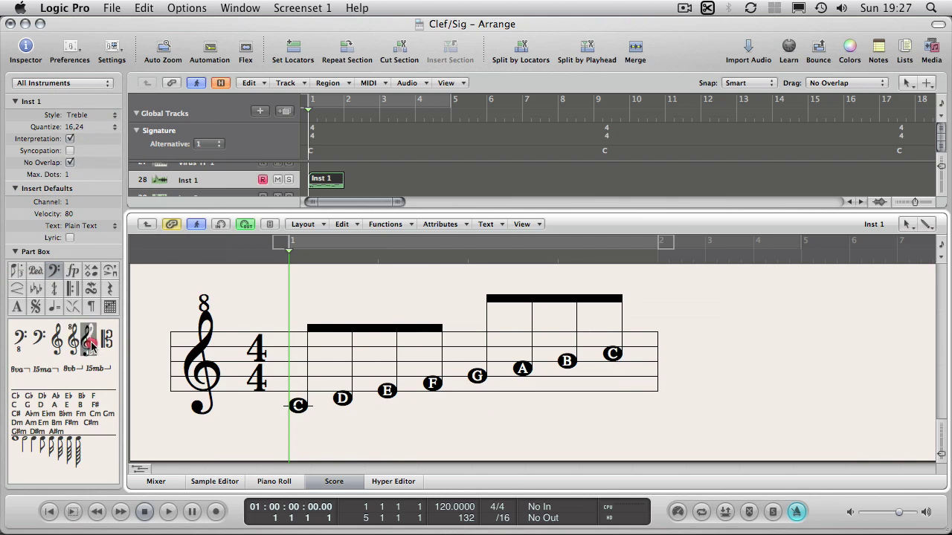
mouse_move(91, 343)
left_mouse_down()
mouse_move(179, 376)
mouse_move(209, 374)
left_mouse_up()
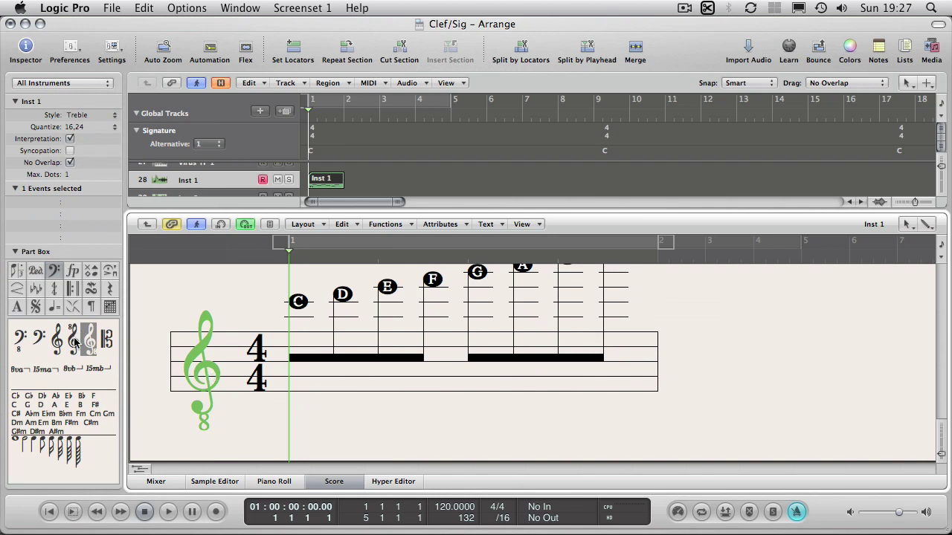
Restore the plain treble clef, then add an 8va marking over bar 1 and undo it
left_click_drag(56, 341, 197, 377)
left_click_drag(293, 272, 635, 391)
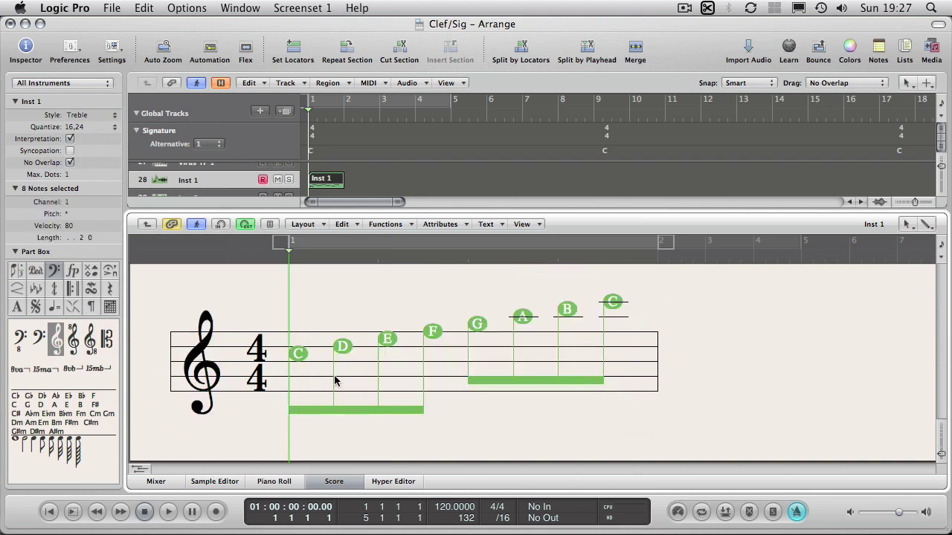
left_click(18, 374)
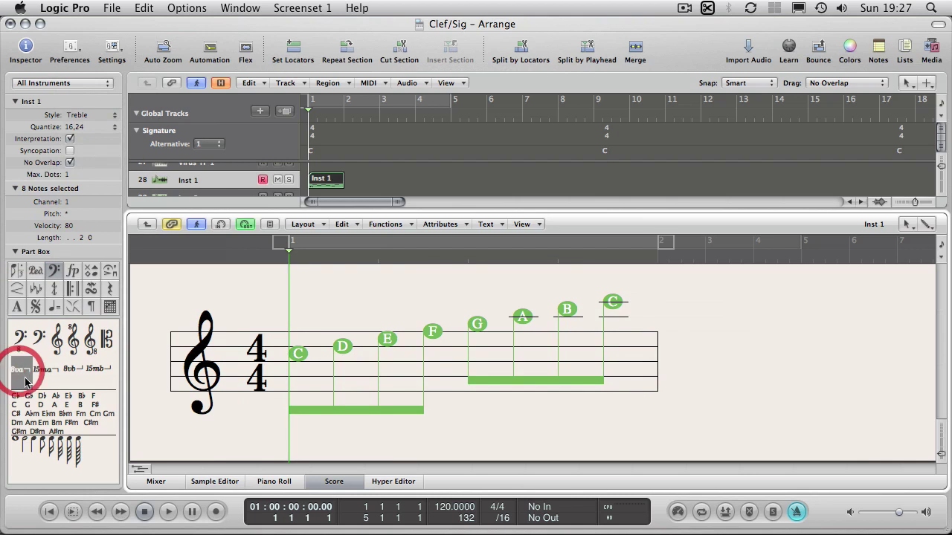
left_click_drag(19, 374, 309, 300)
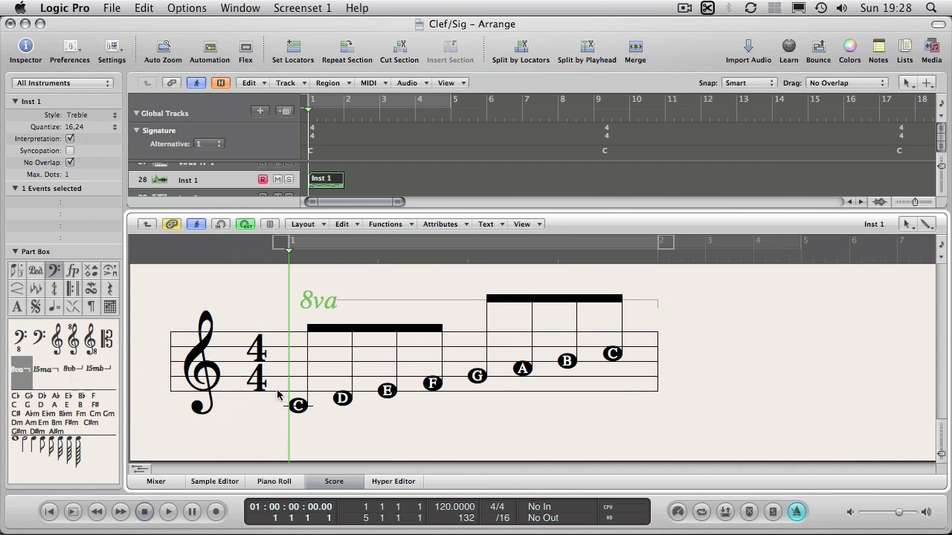
key("super")
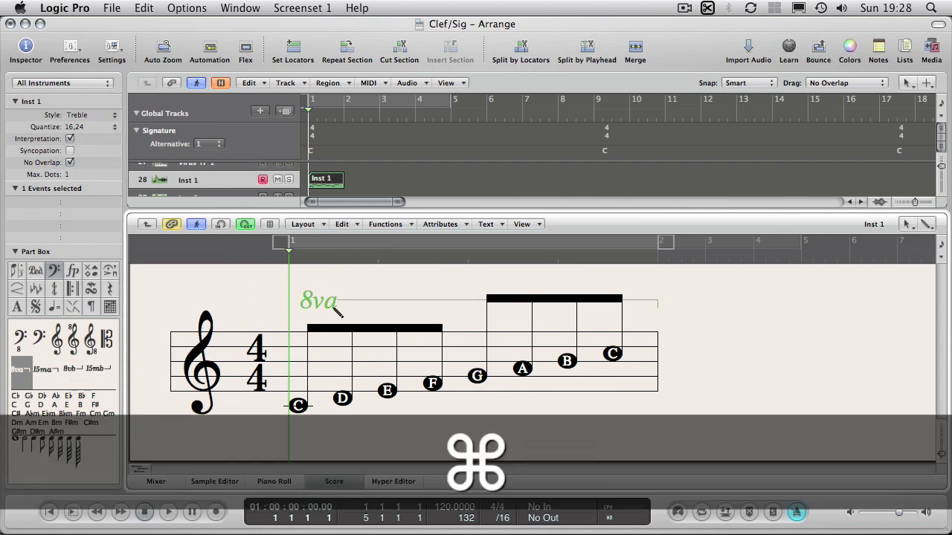
key("super+z")
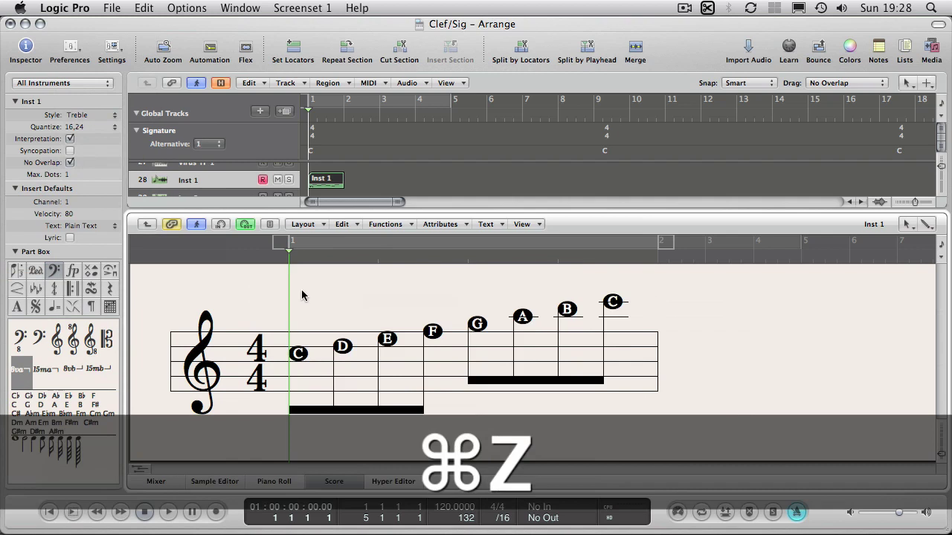
Select all eight notes and drag them down an octave to their original pitch
left_click_drag(295, 275, 676, 392)
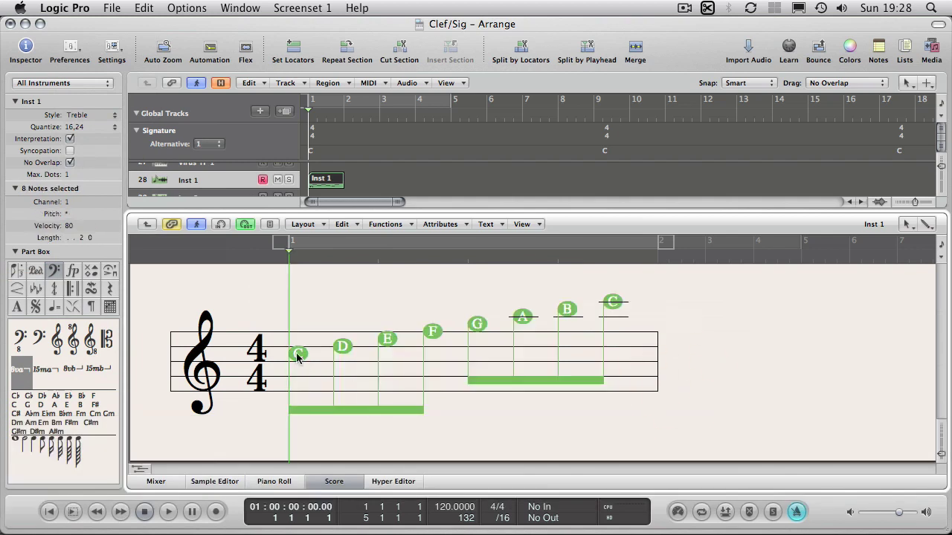
left_click_drag(297, 357, 297, 403)
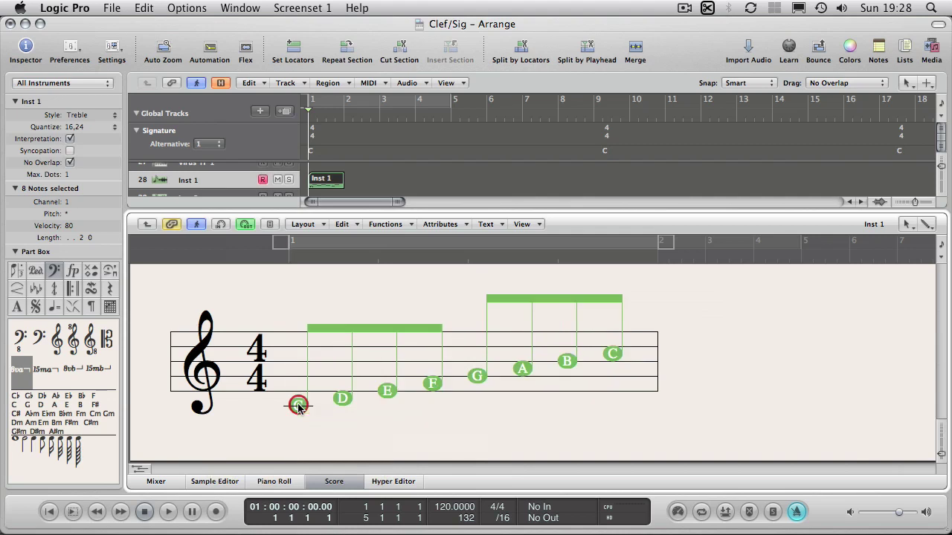
left_click(350, 432)
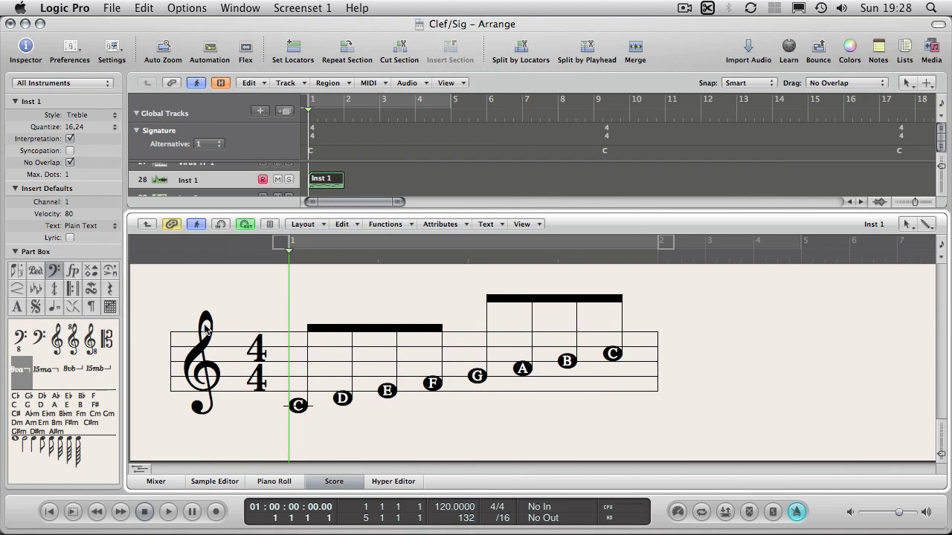
Move the key signature and chord symbol group to the top of the Part Box palette
left_click(203, 369)
left_click(244, 316)
left_click(36, 290)
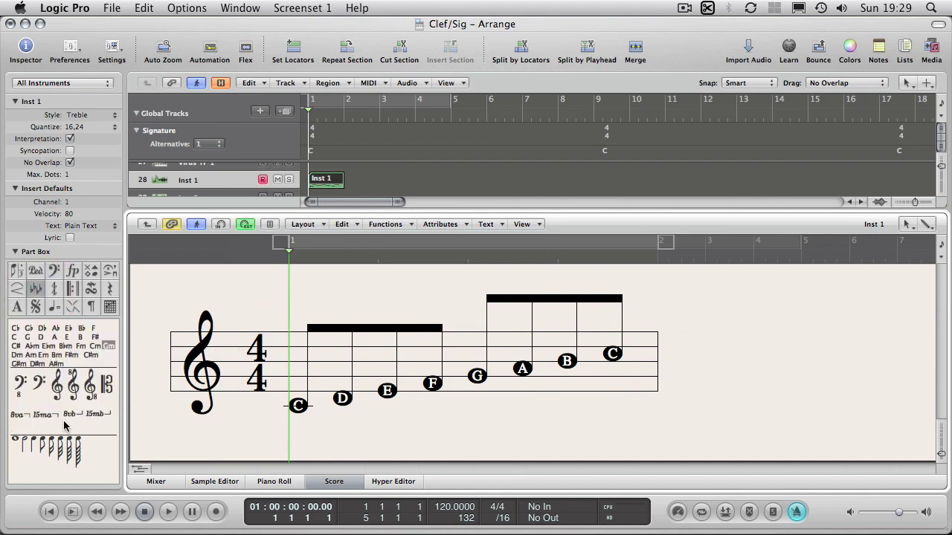
left_click(364, 288)
Transpose all eight notes up two semitones (+2) so the scale runs from D to D
left_click_drag(296, 427, 610, 325)
left_click(296, 407)
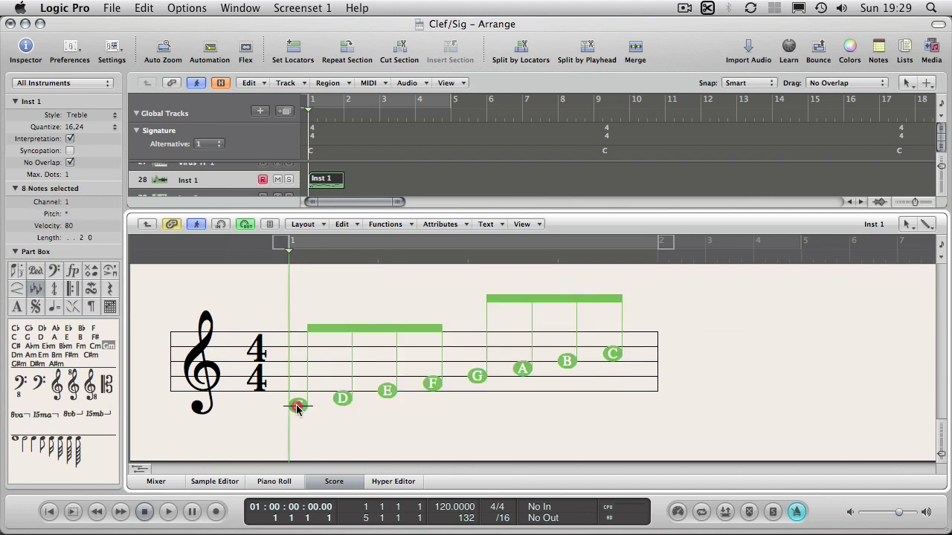
left_click_drag(296, 407, 297, 402)
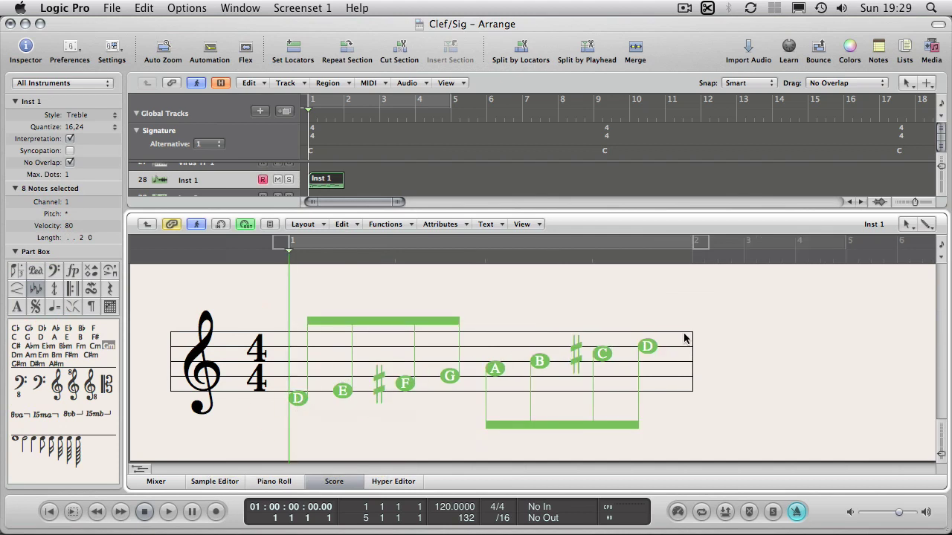
left_click(726, 327)
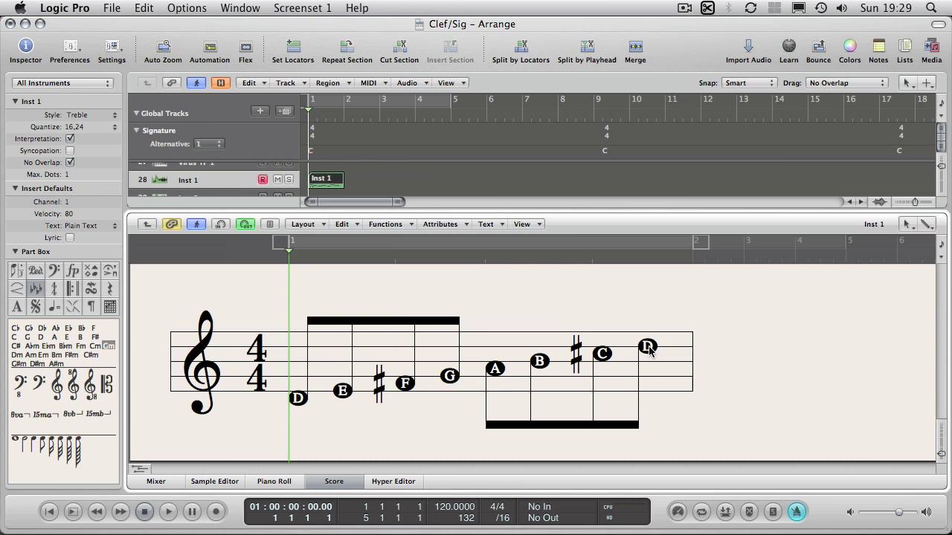
left_click(752, 340)
left_click(43, 338)
mouse_move(42, 338)
left_mouse_down()
mouse_move(56, 350)
mouse_move(230, 357)
left_mouse_up()
left_click(277, 405)
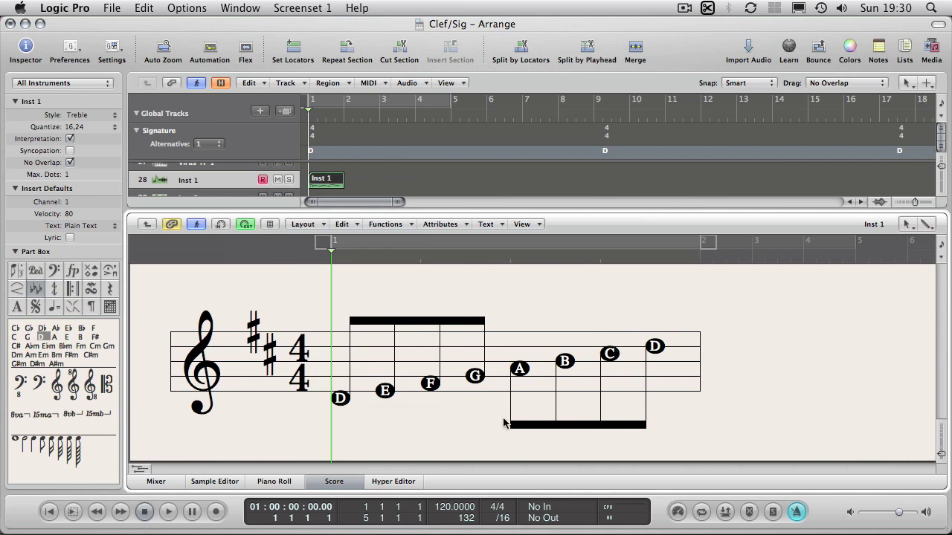
left_click(466, 422)
key("super+z")
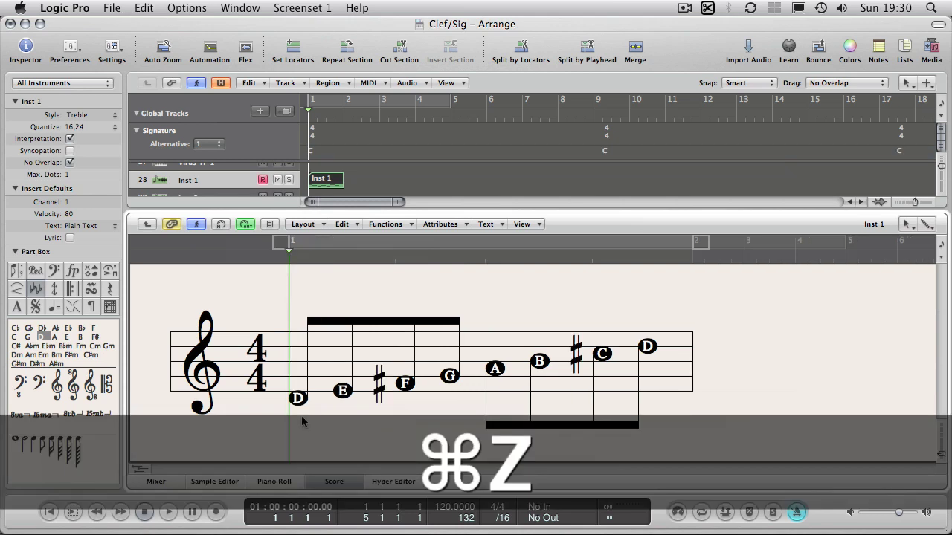
left_click_drag(299, 415, 659, 331)
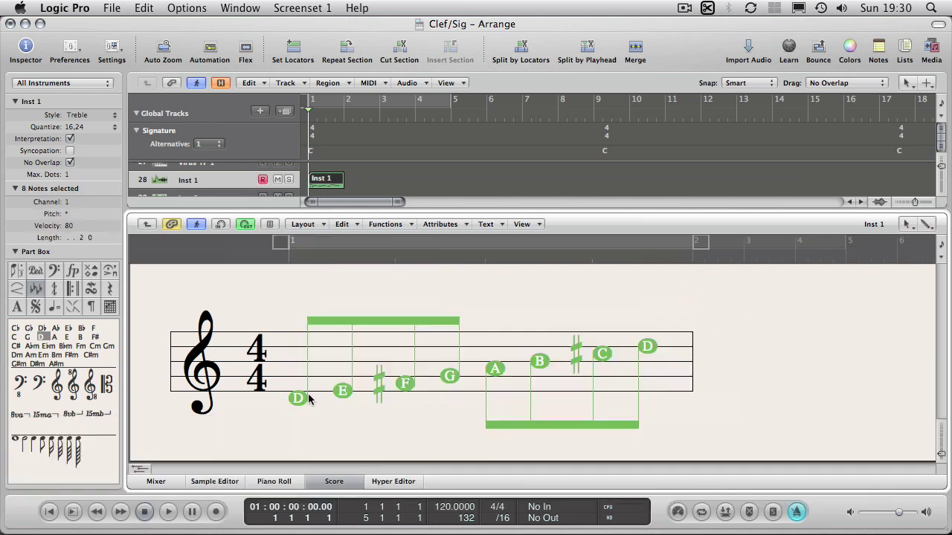
Lower the scale back to C, then reselect all notes and raise them +1 to C#
left_click_drag(300, 396, 300, 401)
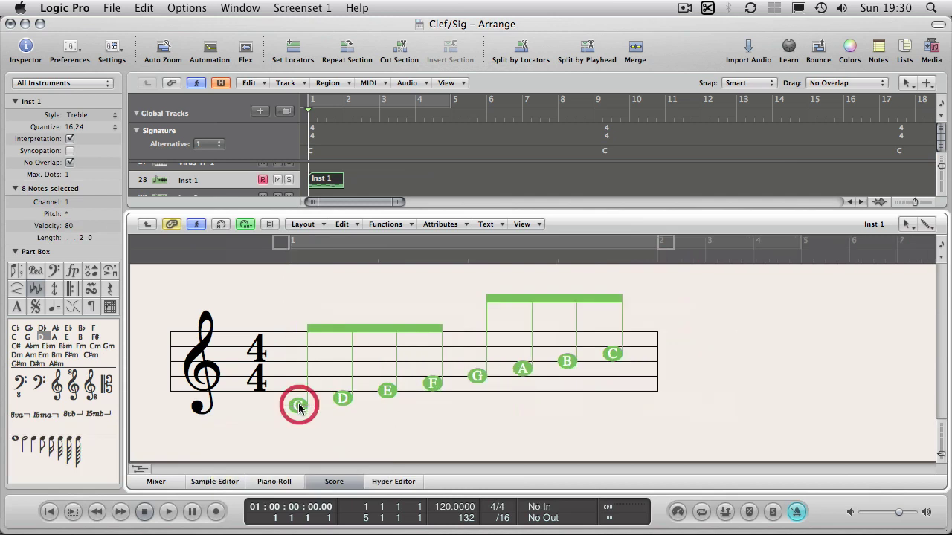
left_click(421, 413)
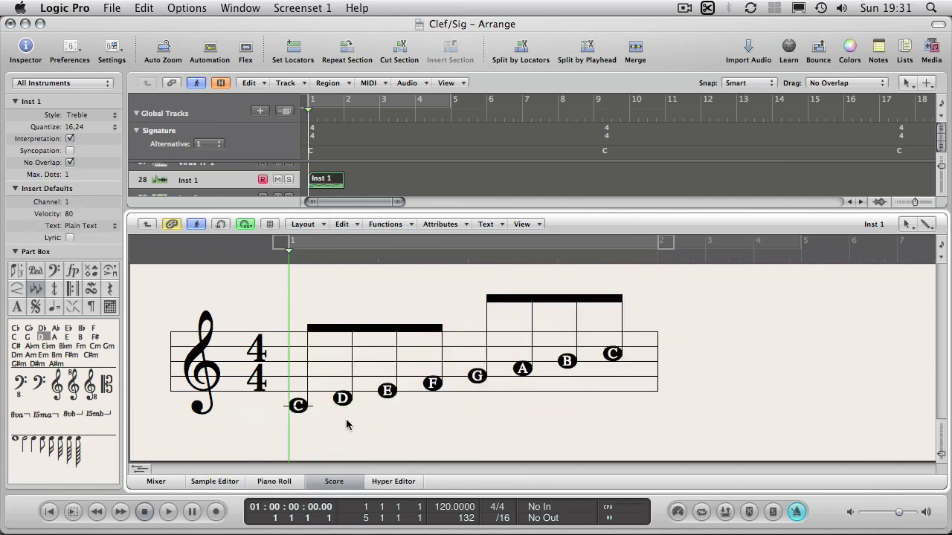
left_click(298, 423)
left_click_drag(298, 423, 629, 322)
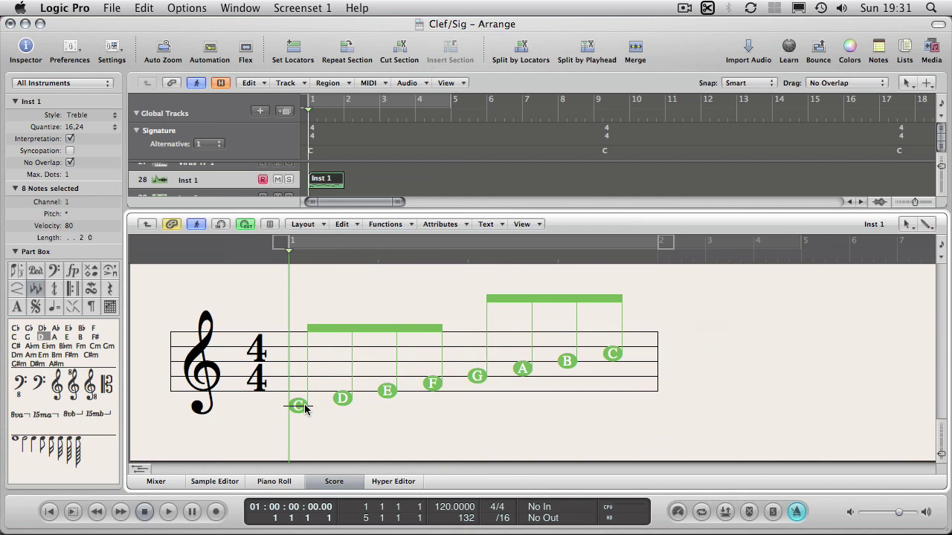
left_click_drag(301, 406, 301, 406)
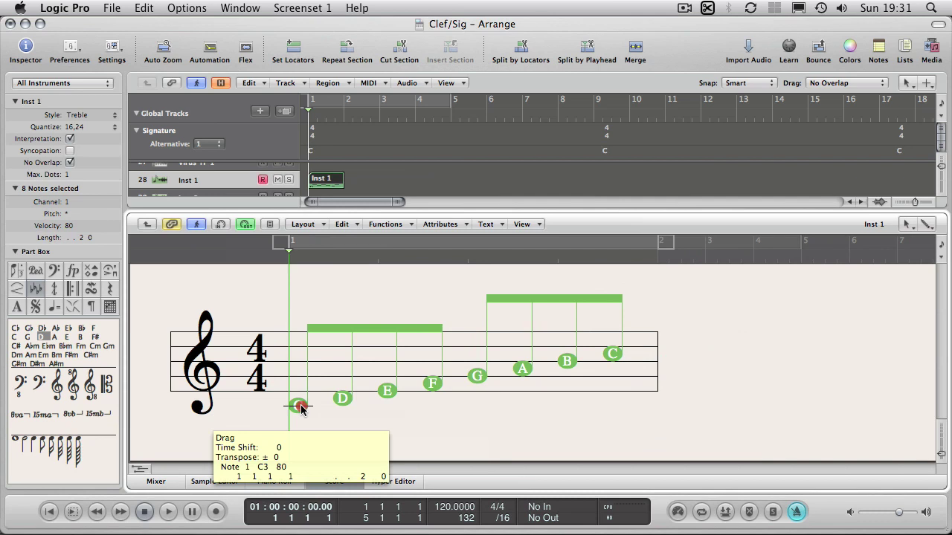
left_click_drag(300, 406, 300, 405)
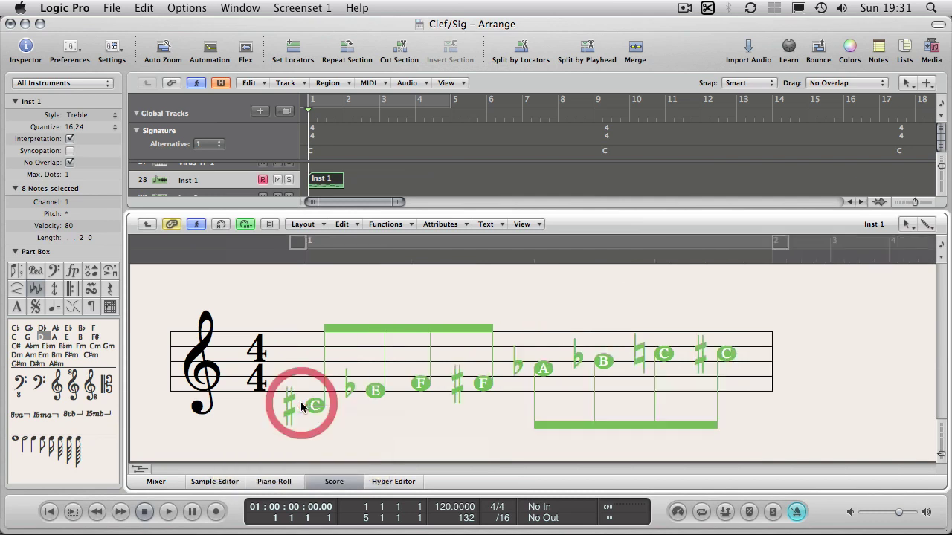
left_click(412, 413)
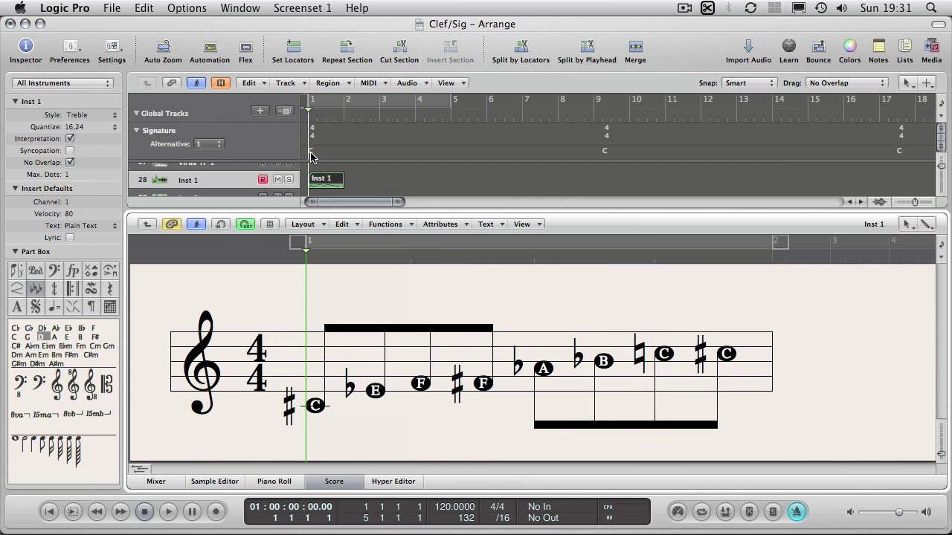
Change the bar 1 key signature to C# major, giving seven sharps
double_click(311, 155)
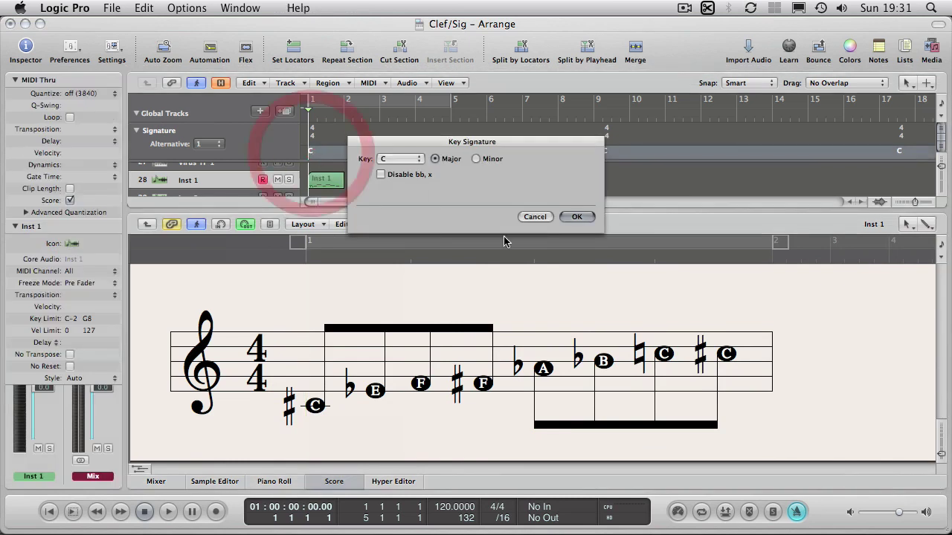
left_click(395, 158)
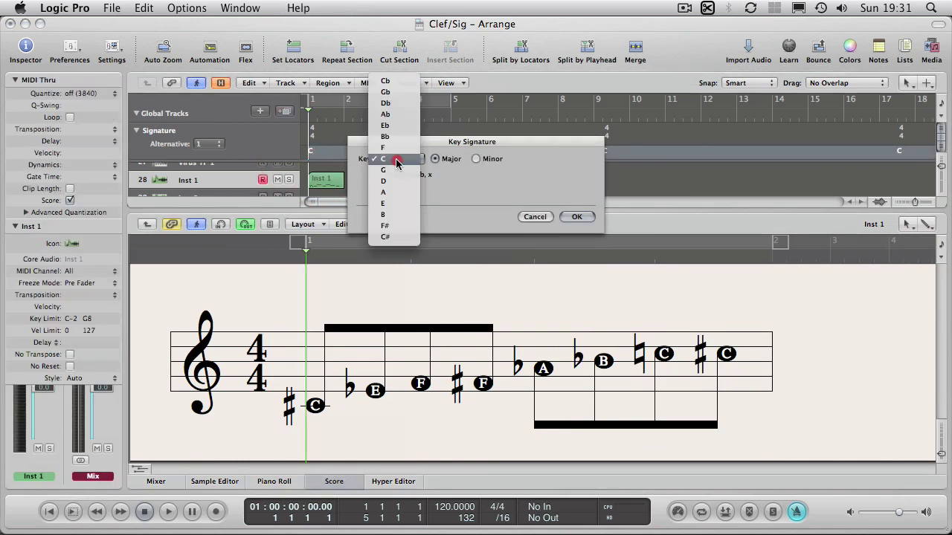
left_click(402, 237)
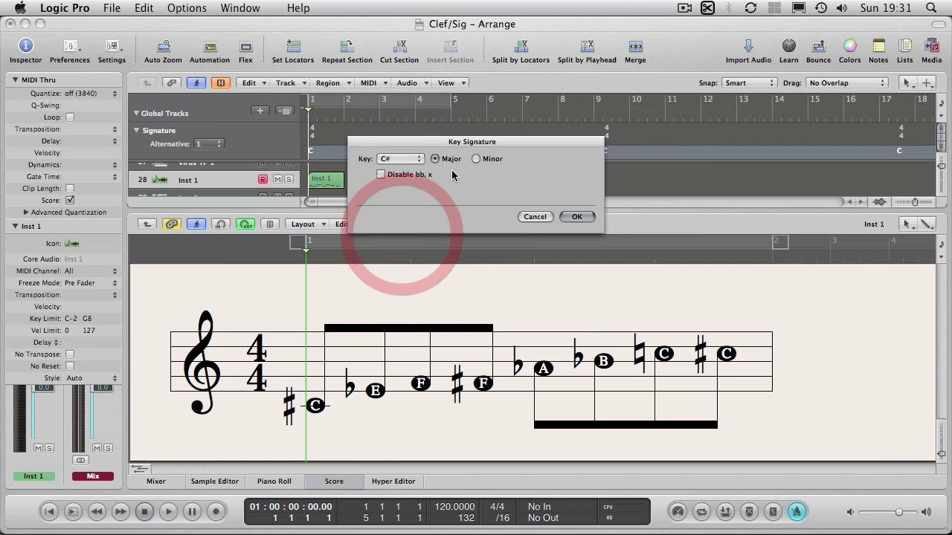
left_click(577, 217)
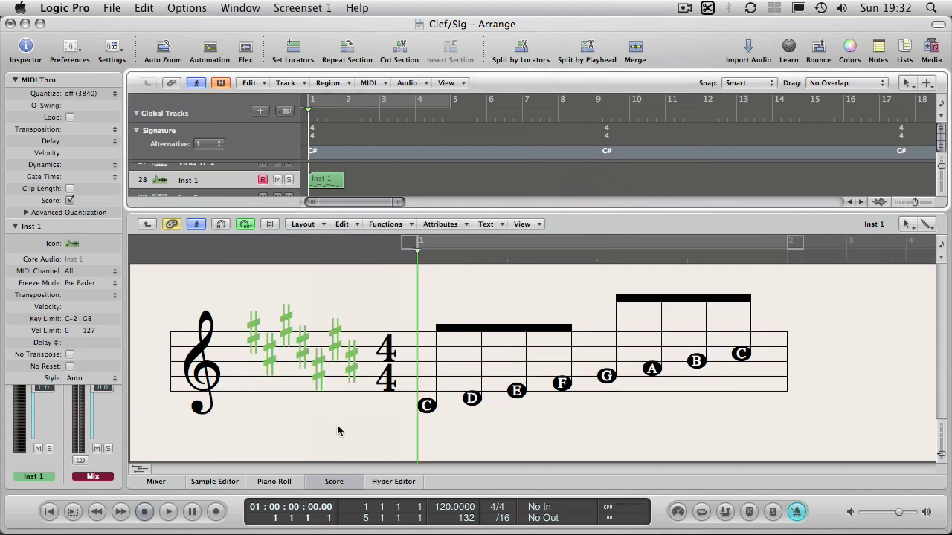
left_click(338, 430)
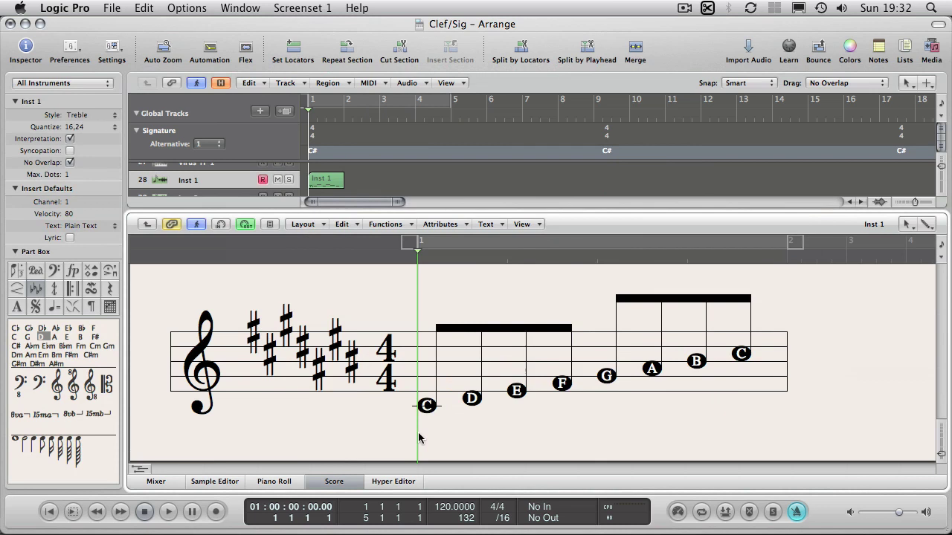
Select all eight notes and drag them down one semitone so the scale starts on B
left_click_drag(425, 424, 765, 321)
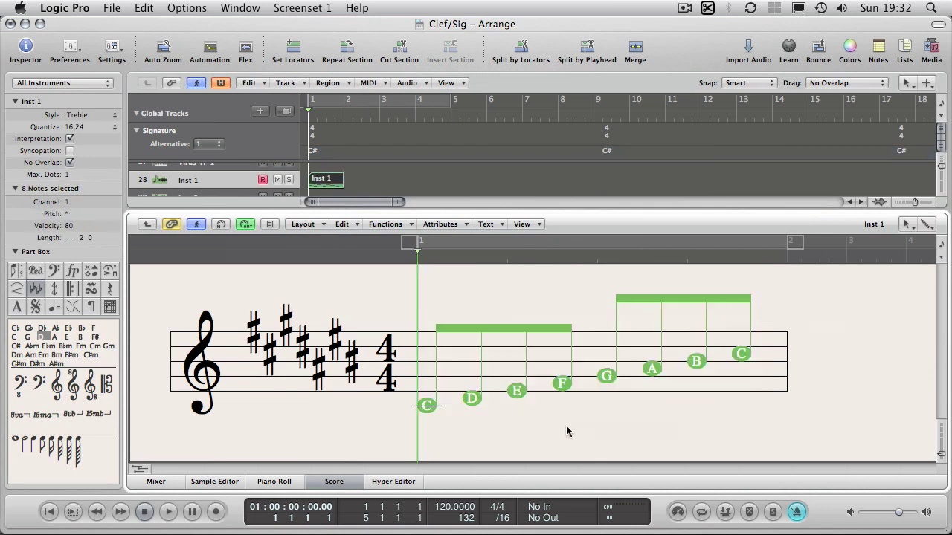
left_click_drag(426, 406, 427, 409)
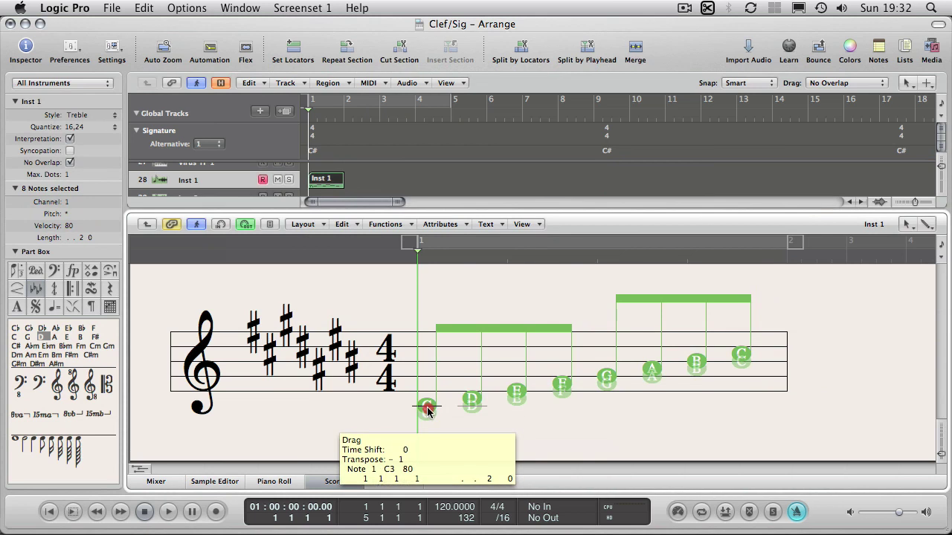
left_click_drag(428, 408, 428, 409)
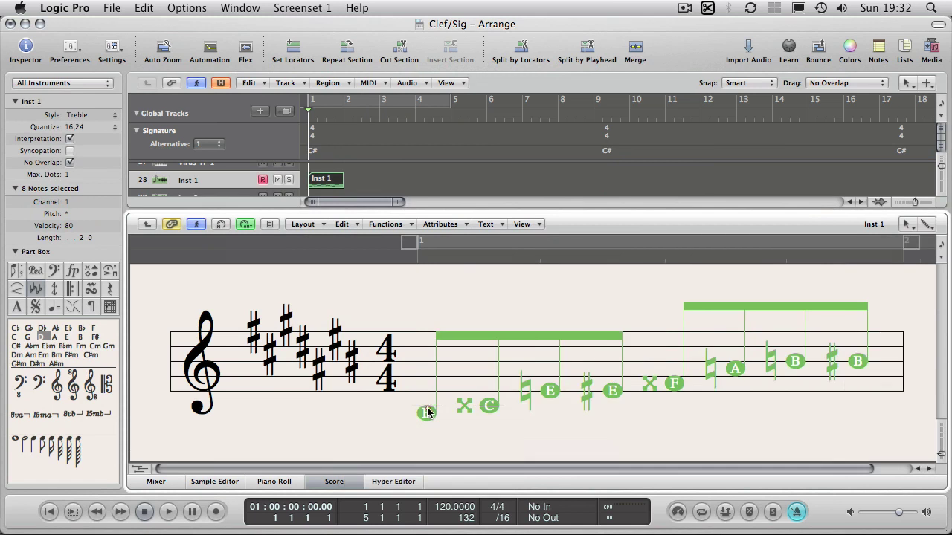
left_click(499, 441)
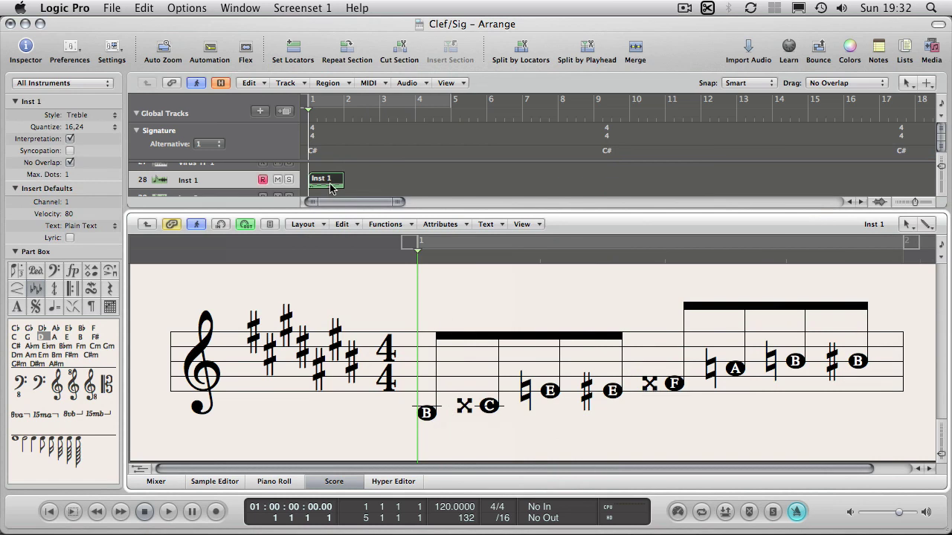
Change the bar 1 key signature back to C major in the Key Signature dialog
double_click(312, 151)
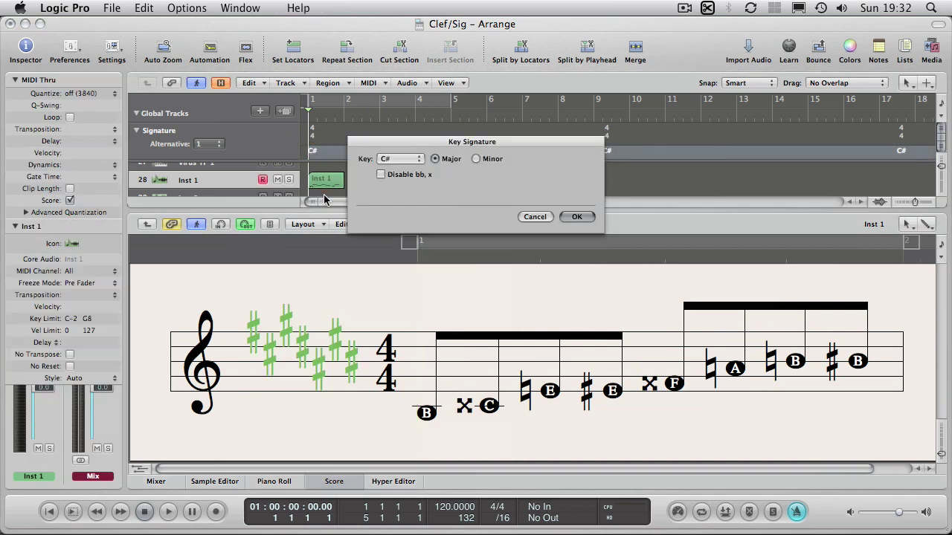
left_click(403, 159)
left_click(396, 78)
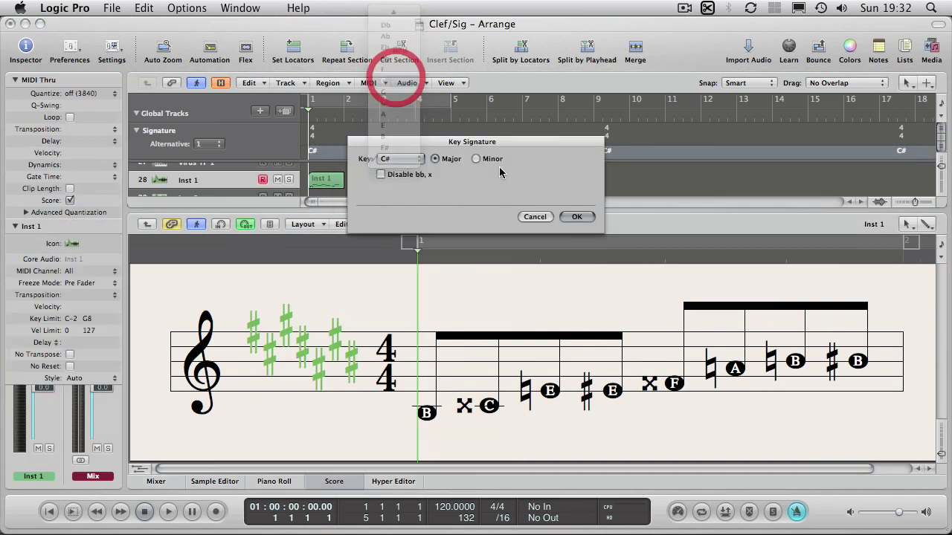
left_click(576, 216)
Clear the score selection and switch to the Wikipedia Key signature article
left_click(707, 301)
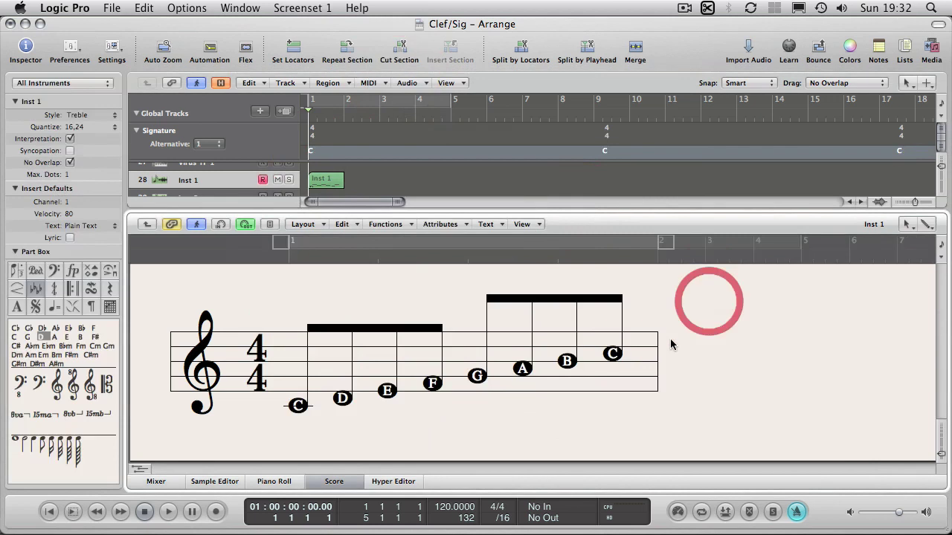
left_click(385, 434)
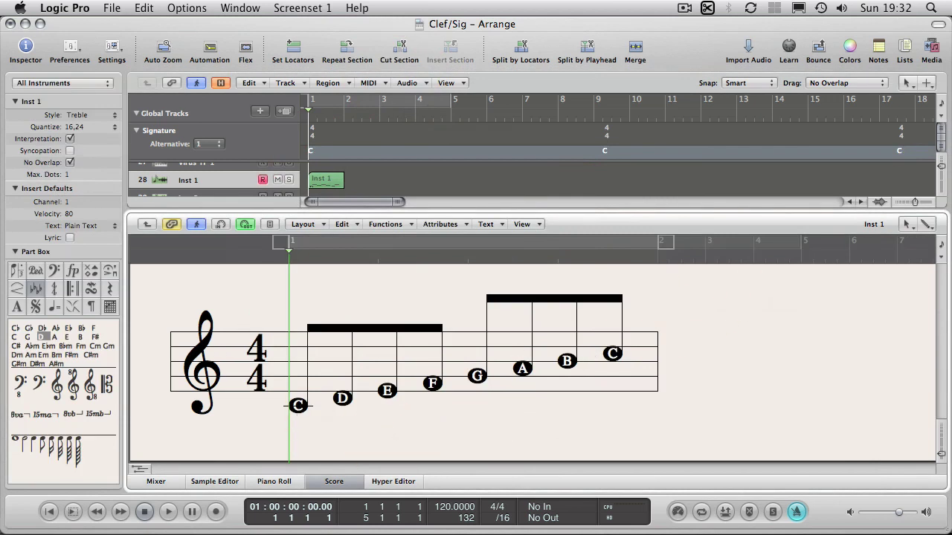
key("super+Tab")
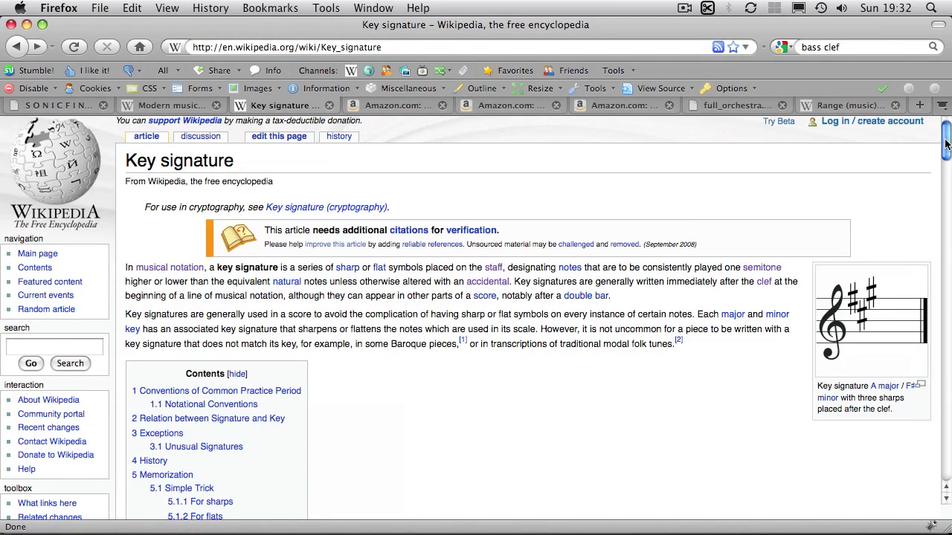
Scroll the Wikipedia Key signature article down to the circle of fifths and back to the top
left_click_drag(945, 145, 943, 215)
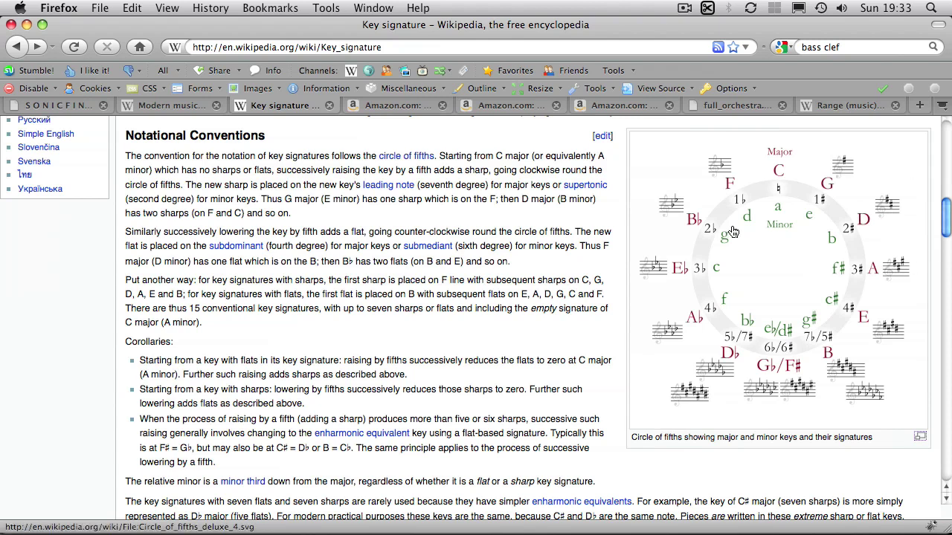
left_click_drag(939, 226, 939, 122)
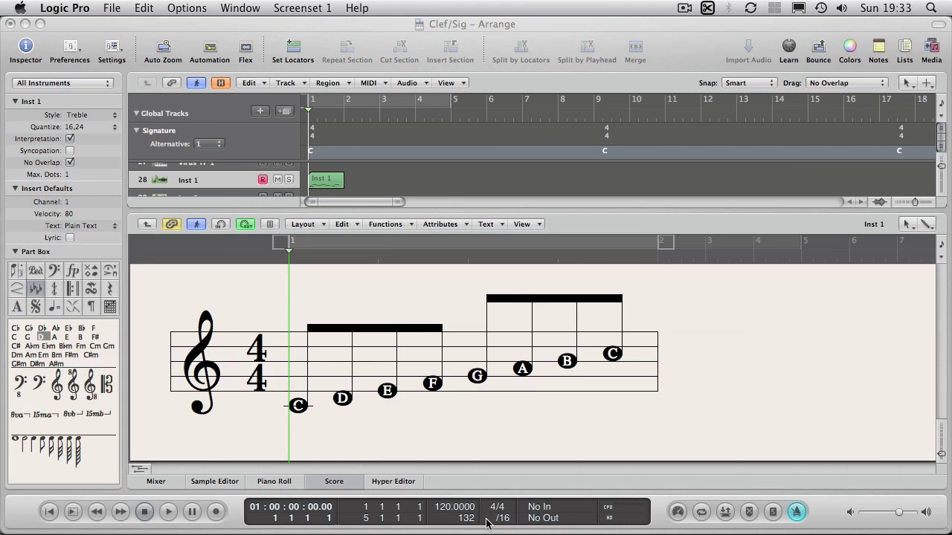
left_click(452, 423)
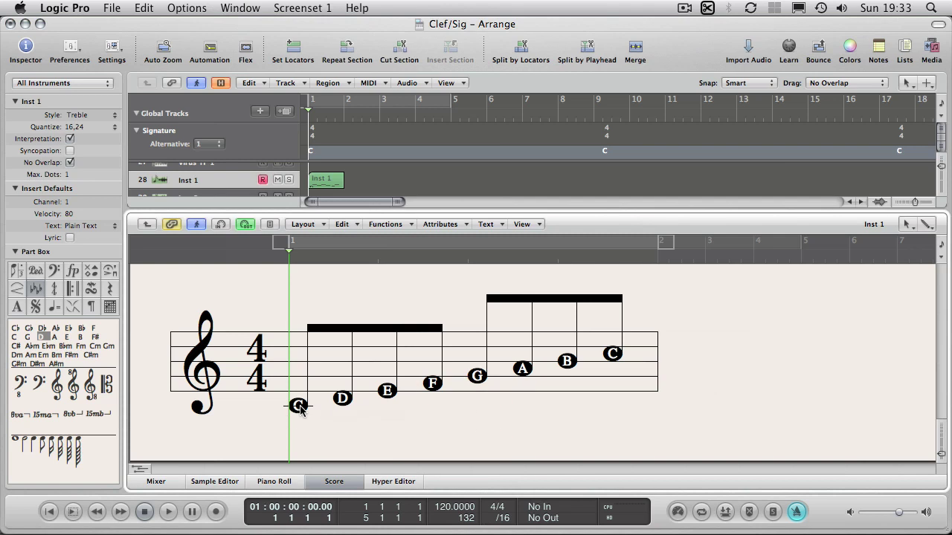
left_click_drag(298, 406, 301, 405)
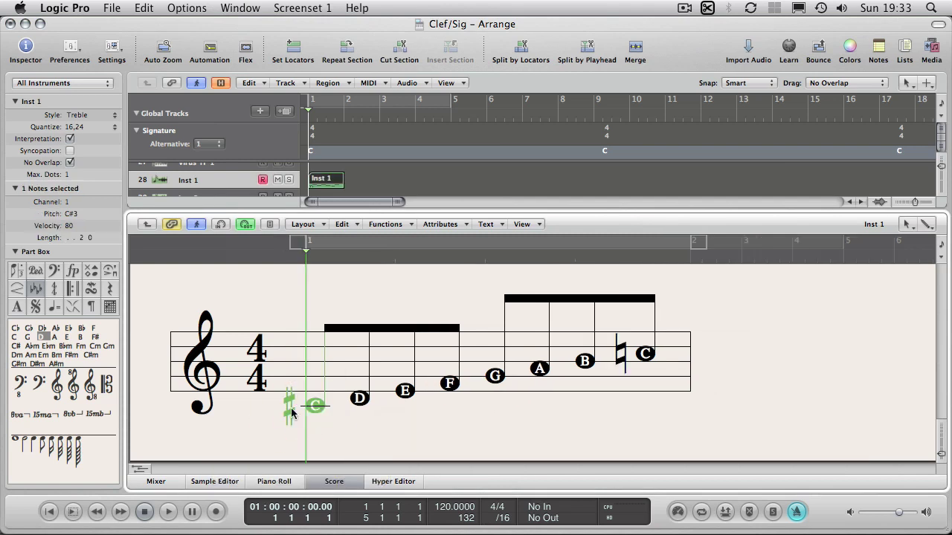
left_click(316, 406)
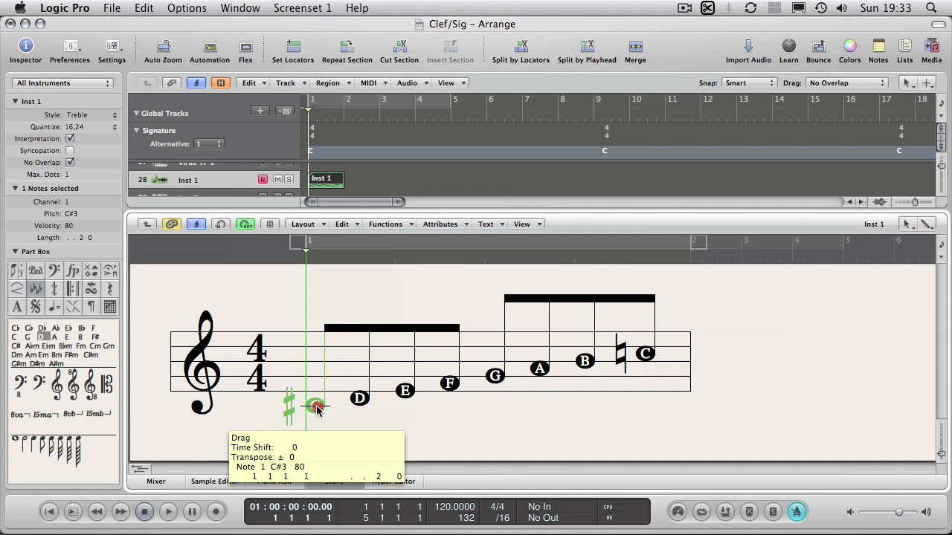
mouse_move(317, 409)
left_mouse_down()
mouse_move(292, 414)
mouse_move(315, 409)
left_mouse_up()
left_click(318, 410)
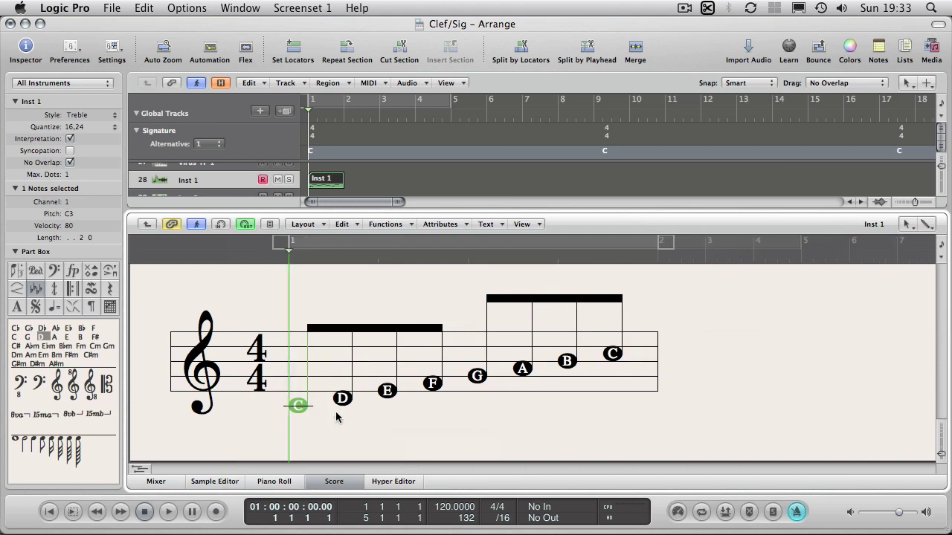
left_click(337, 414)
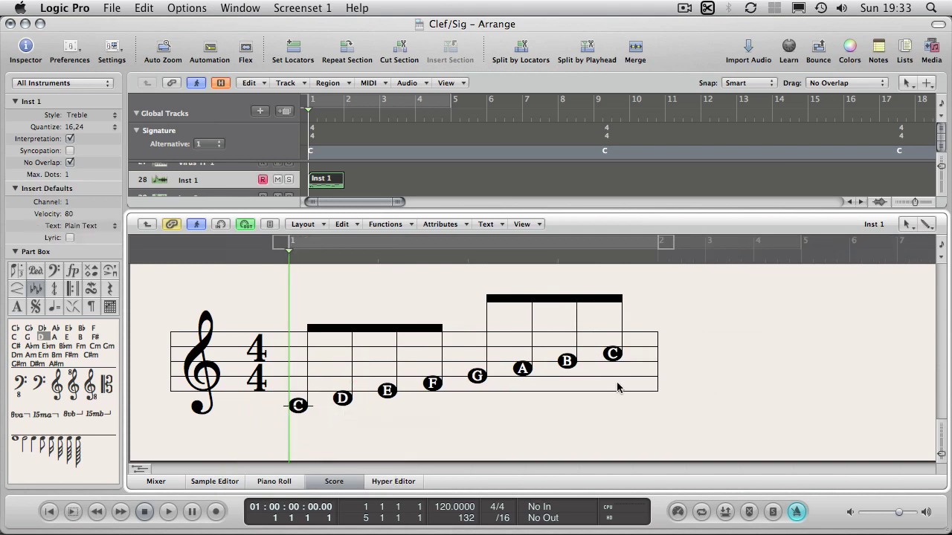
left_click_drag(295, 408, 302, 406)
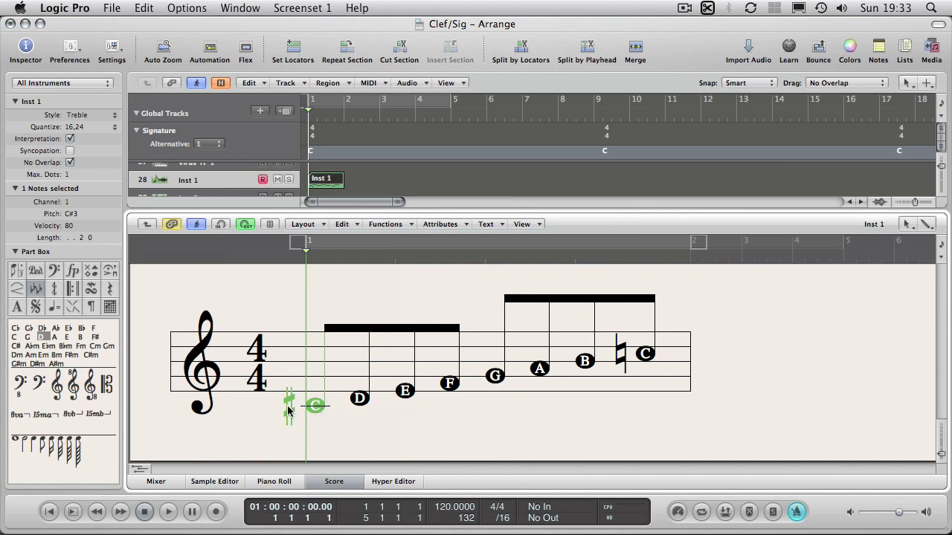
left_click_drag(315, 411, 300, 354)
left_click(297, 353)
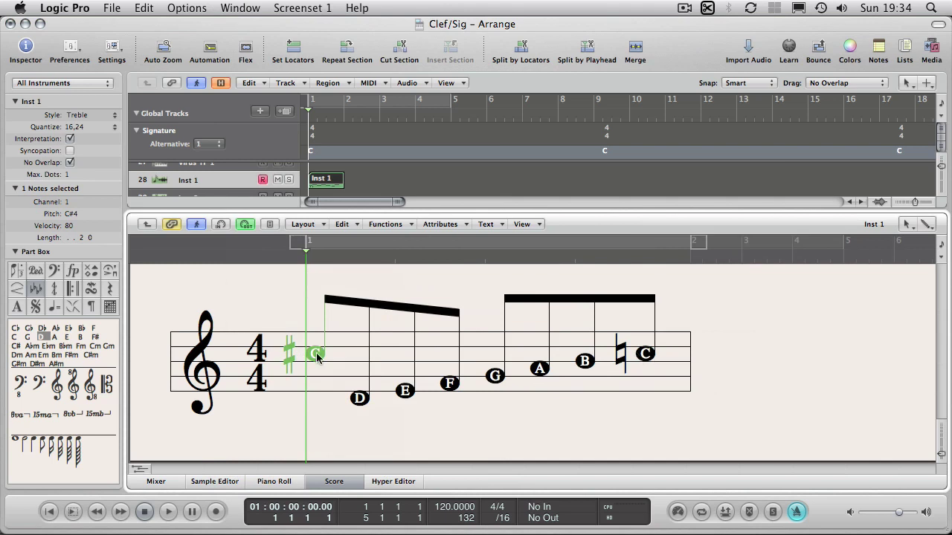
left_click_drag(317, 355, 316, 412)
left_click(399, 415)
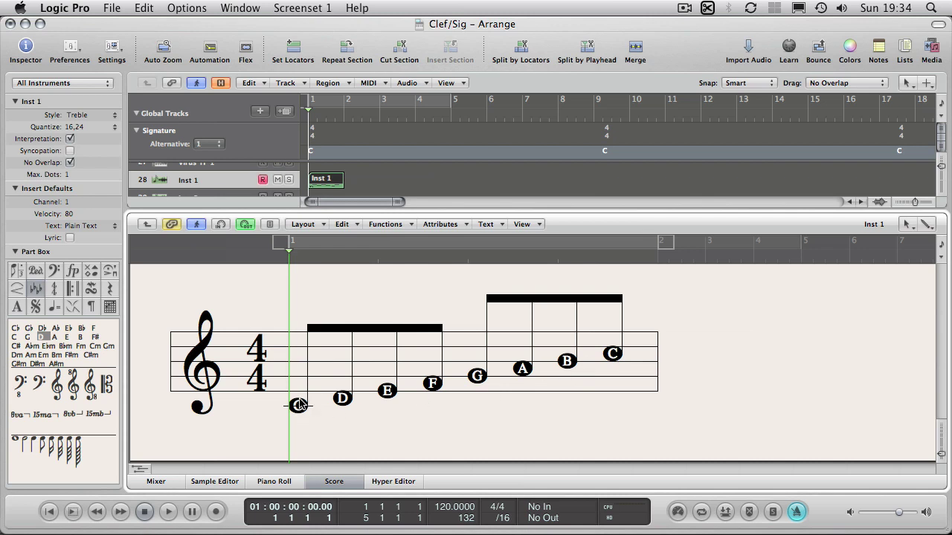
left_click(452, 276)
Try a 3/4 time signature in the transport, then return it to 4/4
left_click_drag(493, 511, 492, 515)
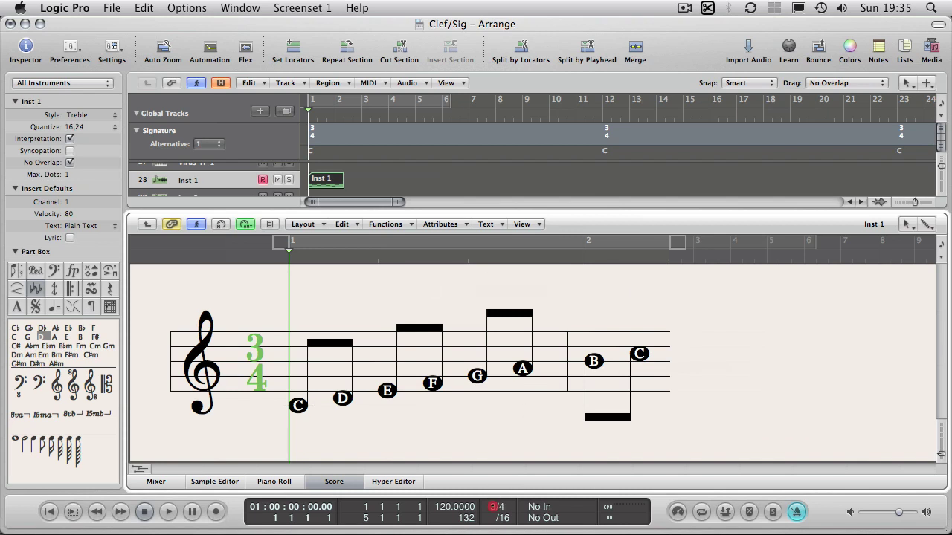
left_click_drag(492, 506, 492, 498)
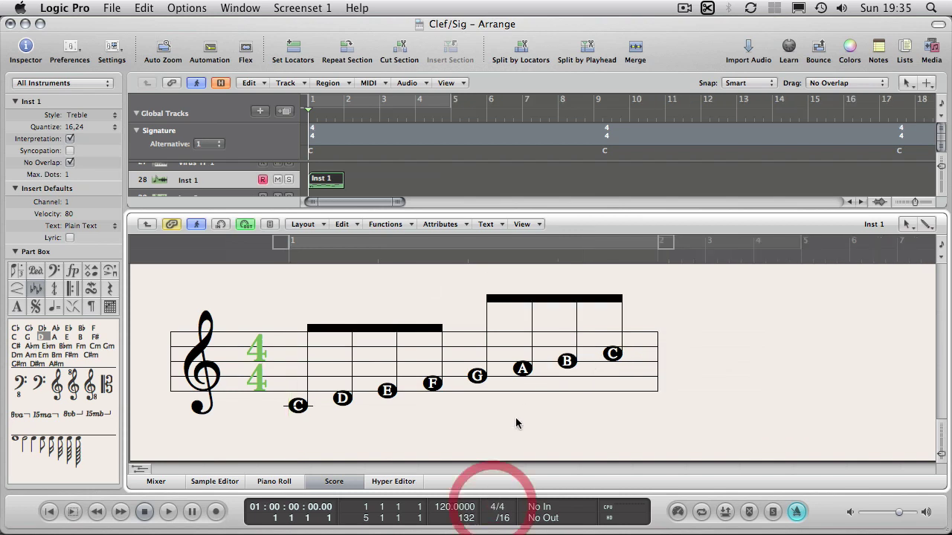
left_click(617, 406)
left_click(749, 338)
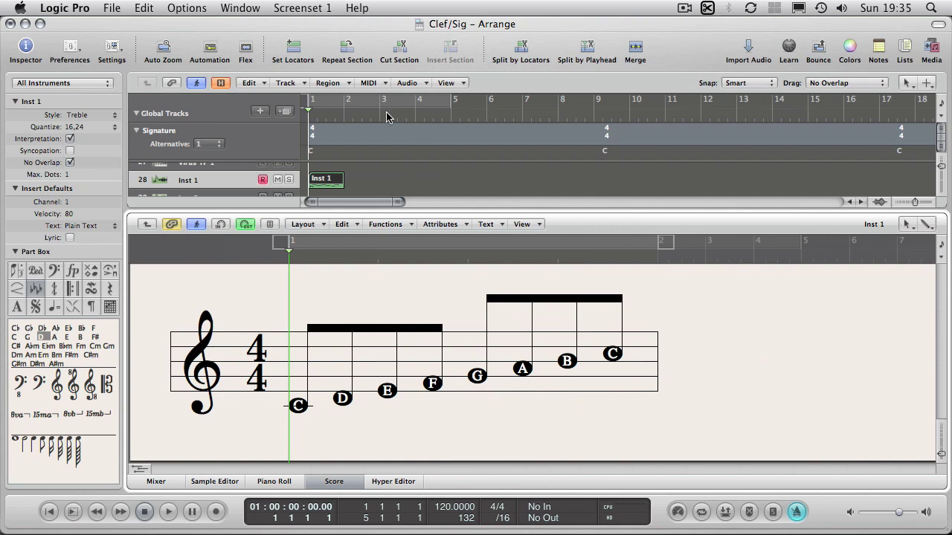
Extend the Inst 1 region to bar 5, try 3/4 from bar 2, then revert to 4/4
left_click_drag(343, 180, 450, 179)
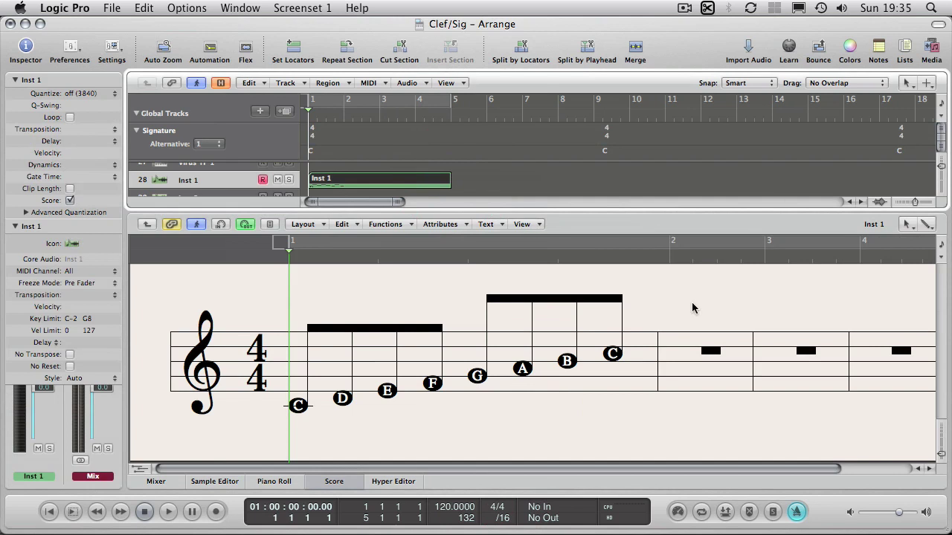
left_click(671, 260)
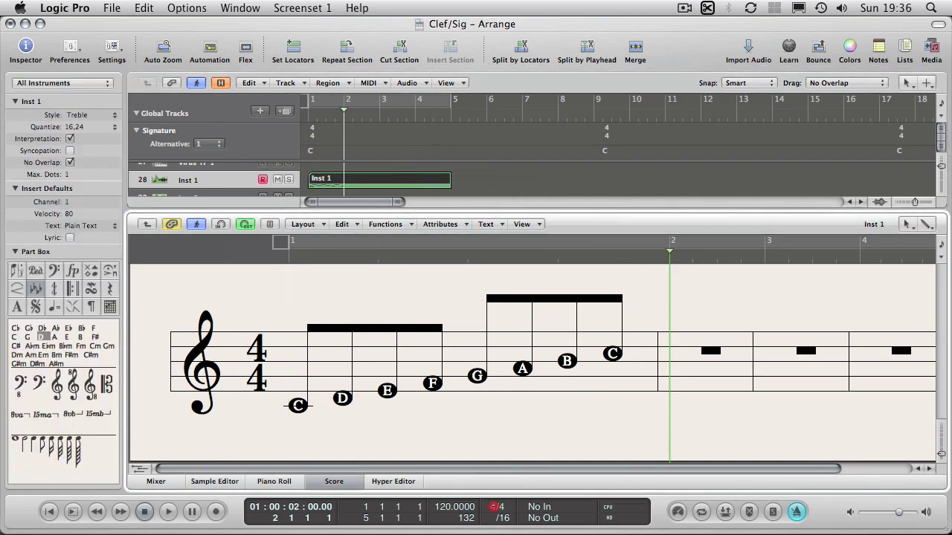
left_click_drag(493, 506, 494, 513)
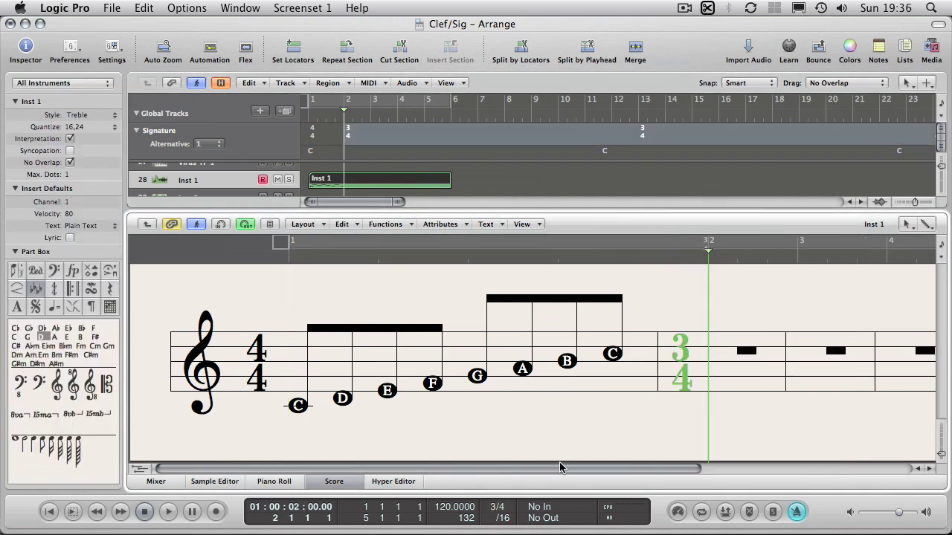
left_click(696, 289)
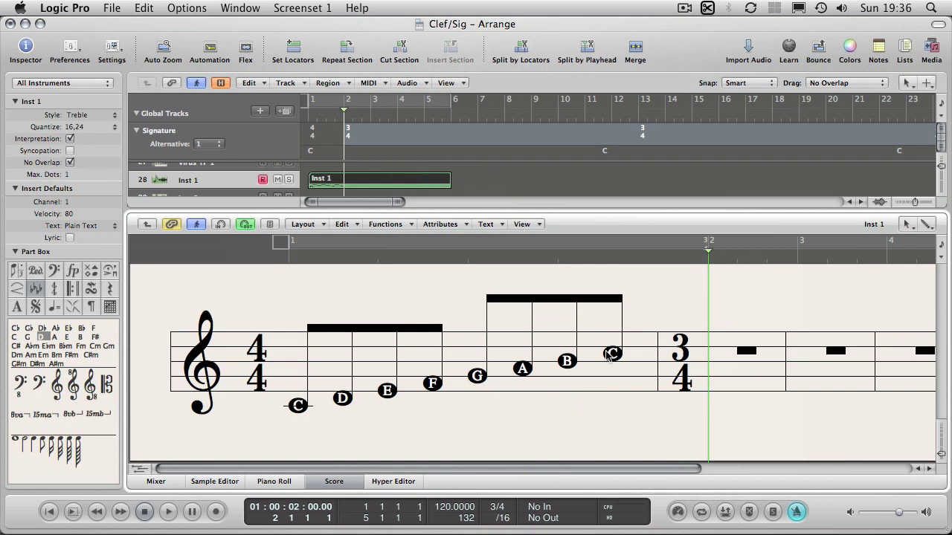
left_click_drag(493, 519, 494, 507)
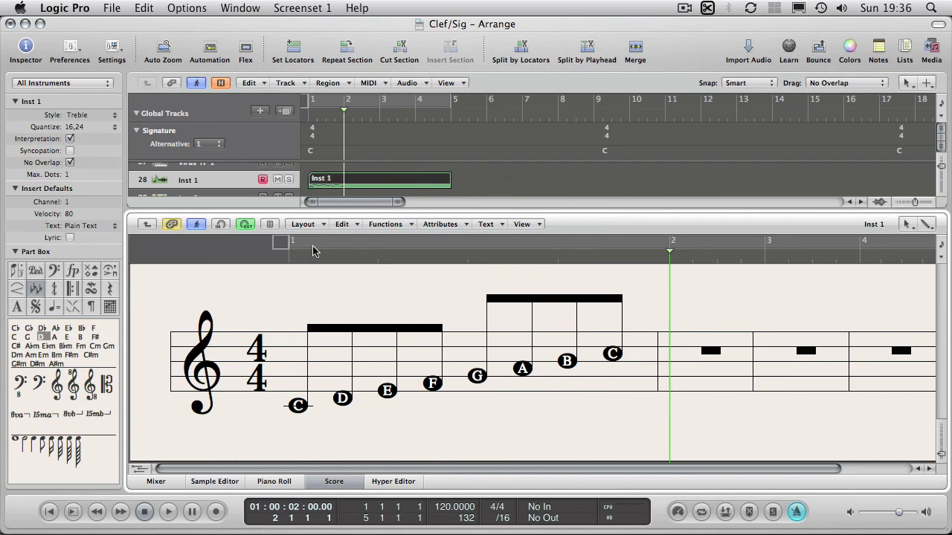
left_click(302, 223)
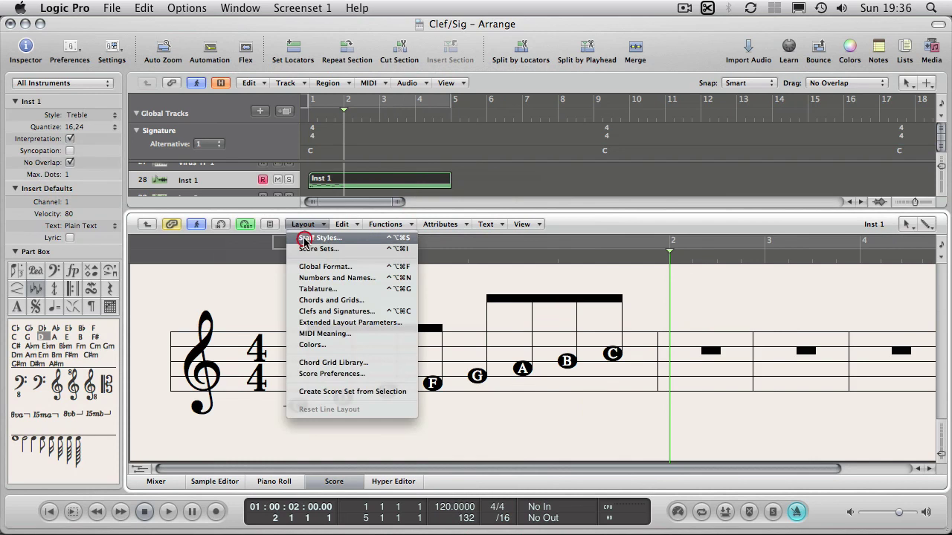
In the Treble staff style, keep the Treble clef and set Size to 8
left_click(304, 239)
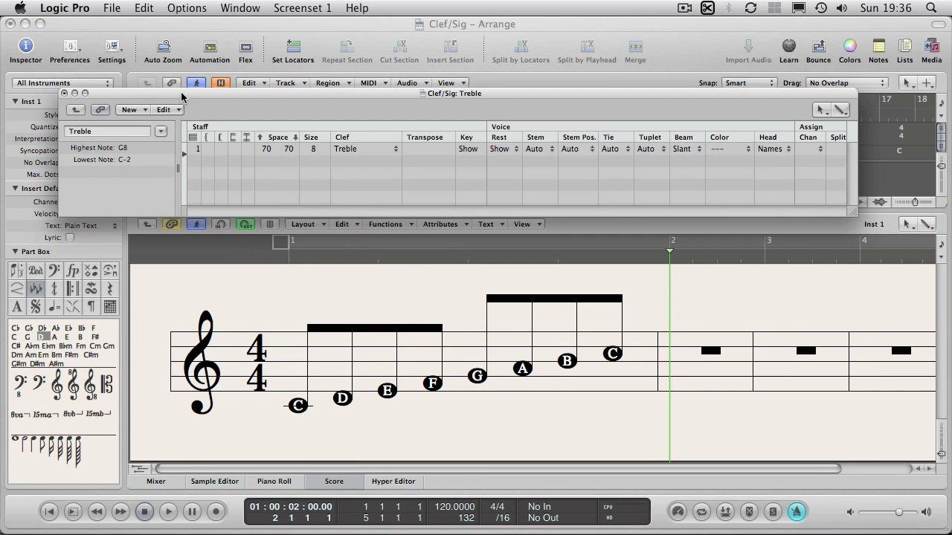
left_click_drag(180, 92, 261, 95)
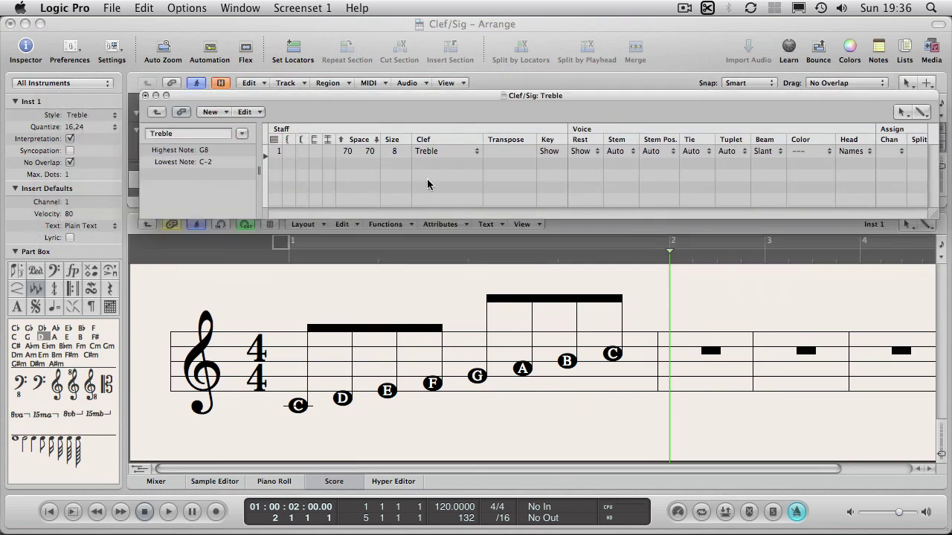
left_click(431, 153)
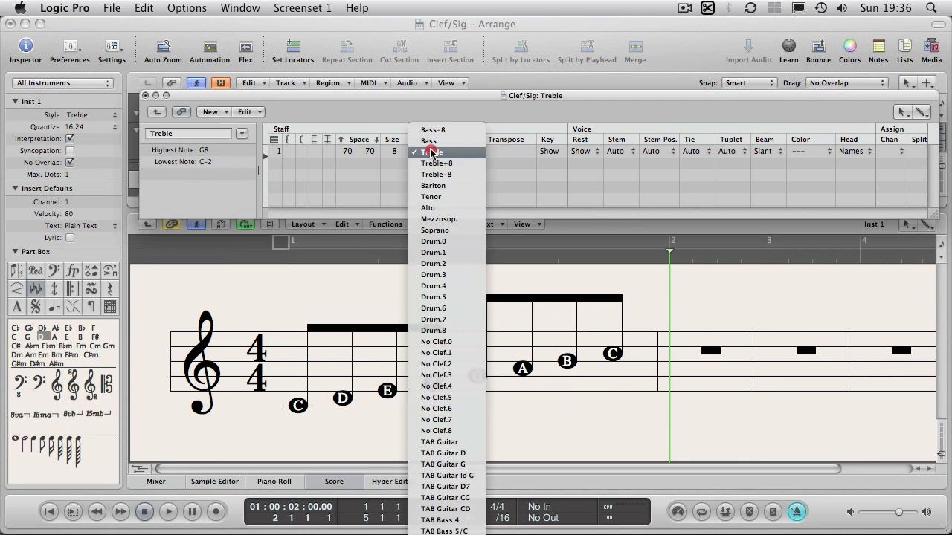
left_click(471, 153)
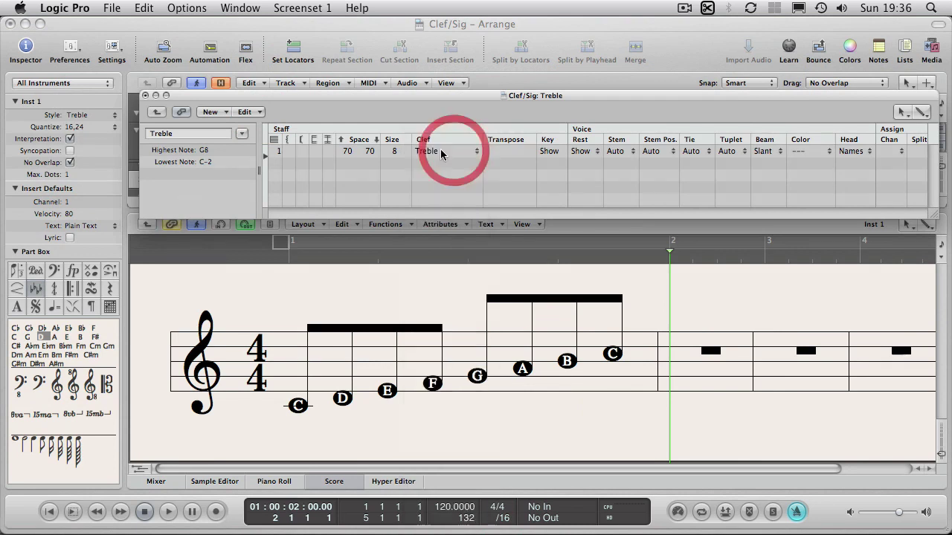
left_click_drag(397, 154, 394, 164)
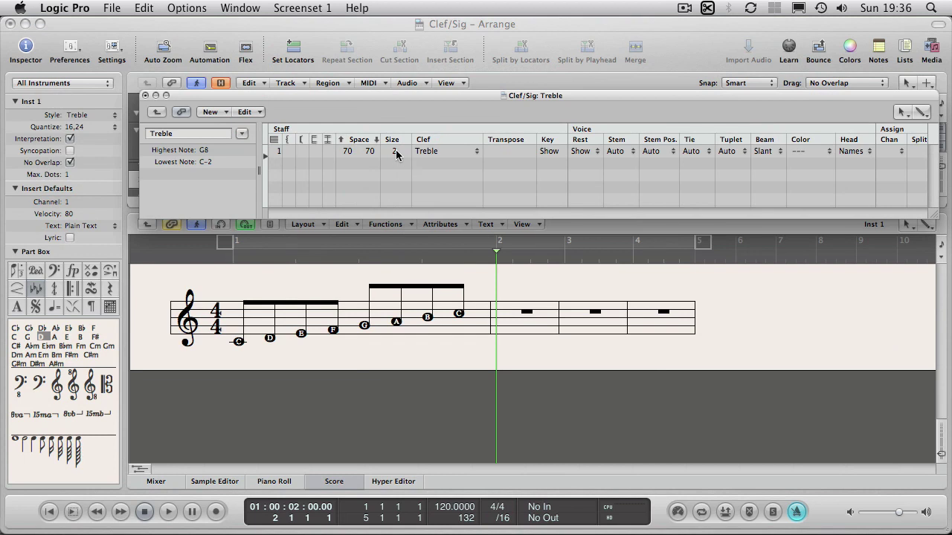
left_click(393, 150)
left_click_drag(393, 147, 385, 223)
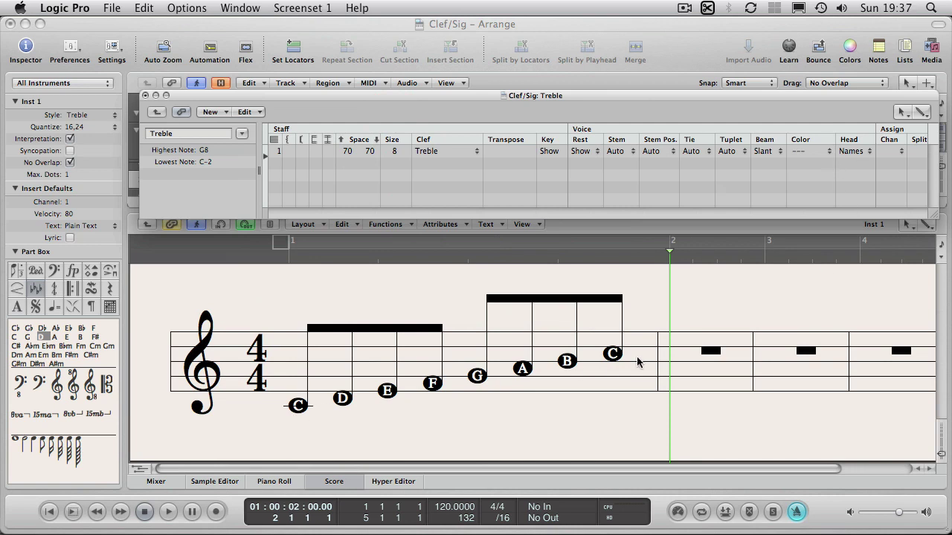
Set the Treble staff style's Head to Normal after trying Hide
left_click(855, 151)
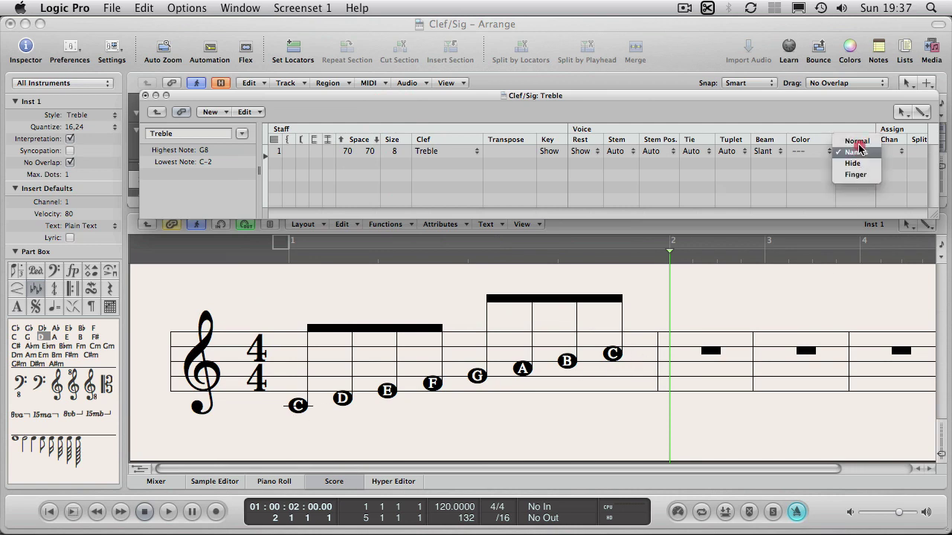
left_click(857, 141)
left_click(855, 152)
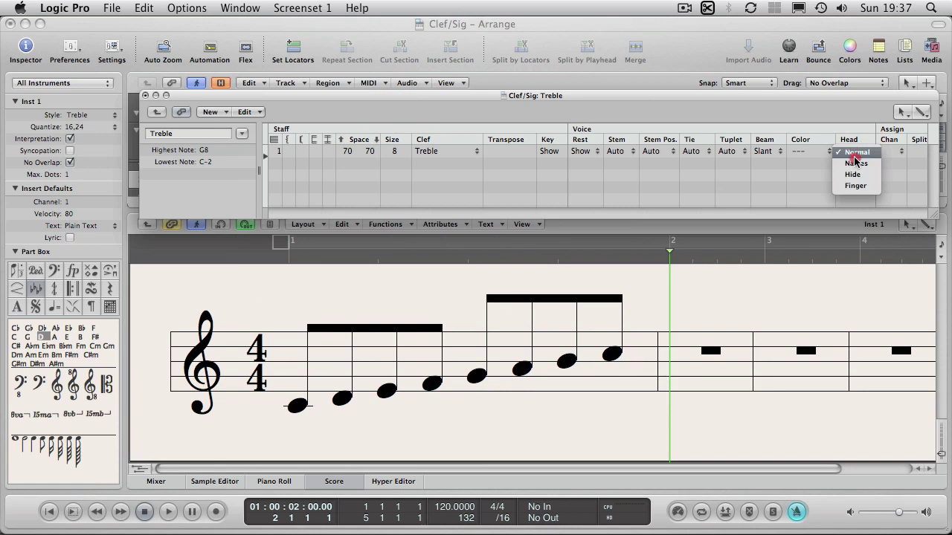
left_click(854, 175)
left_click(853, 150)
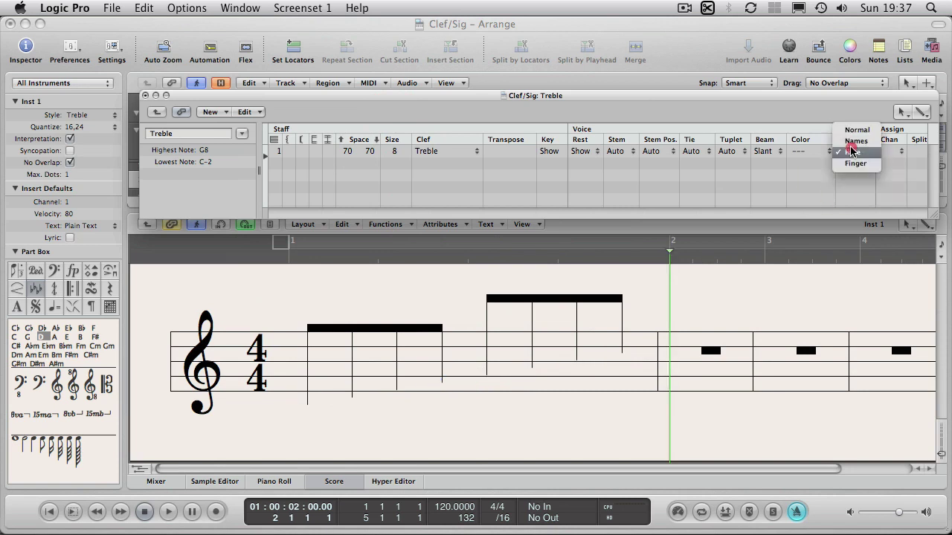
left_click(852, 131)
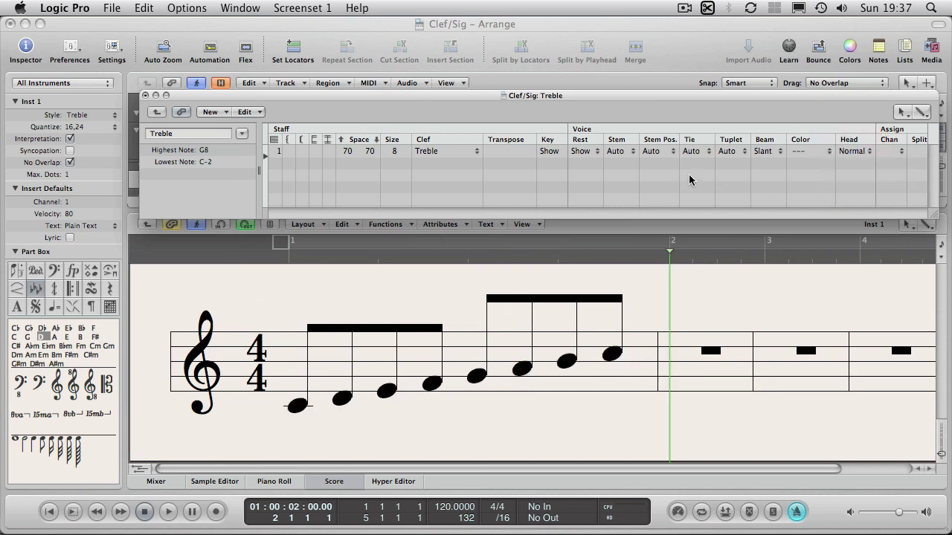
Set Stem Pos. back to Normal after trying Center
left_click(656, 151)
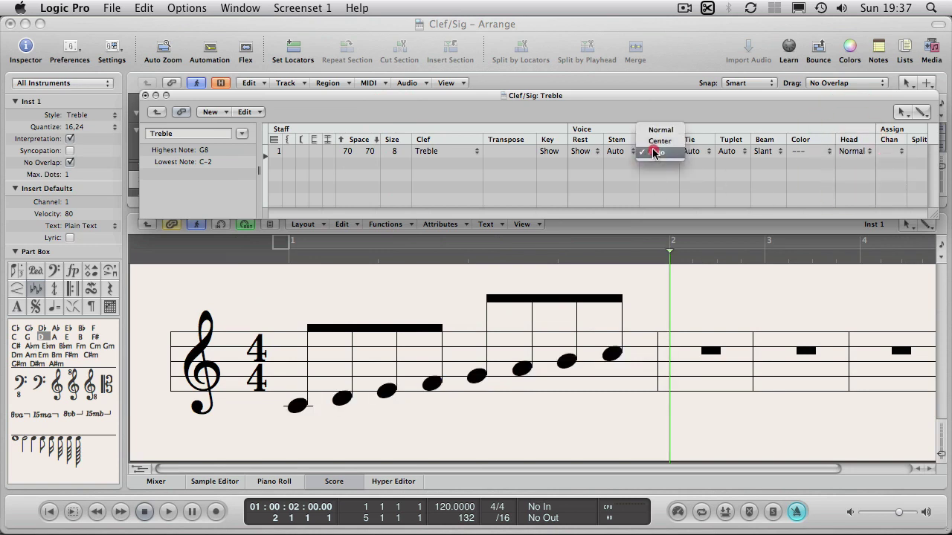
left_click(659, 140)
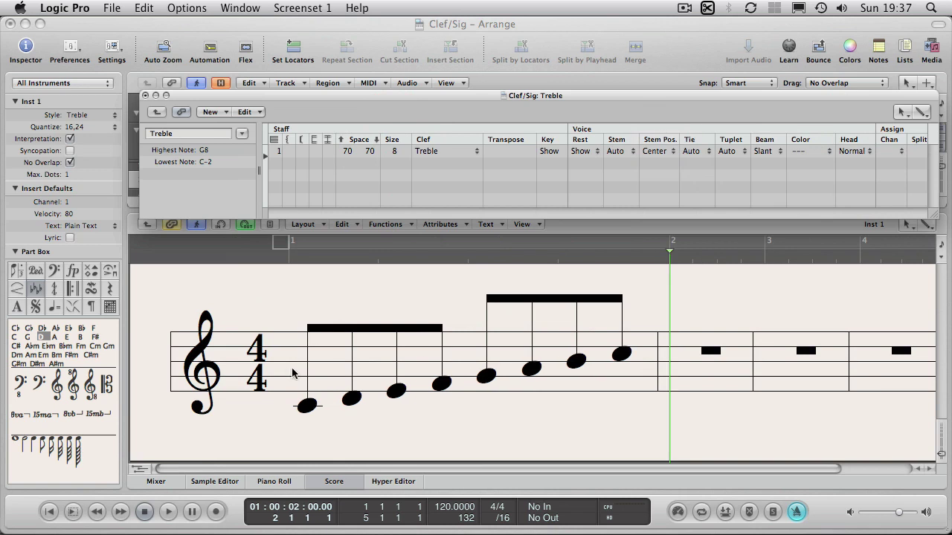
left_click(652, 152)
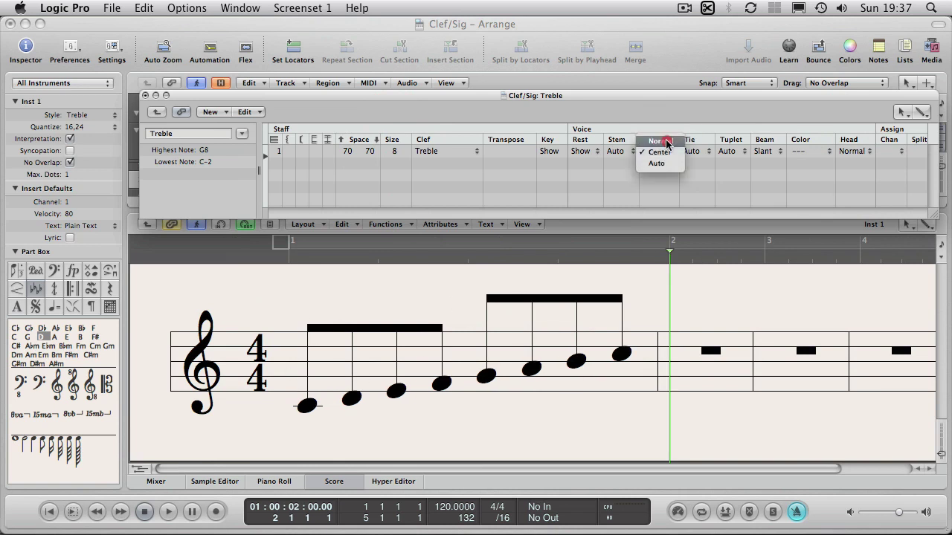
left_click(673, 141)
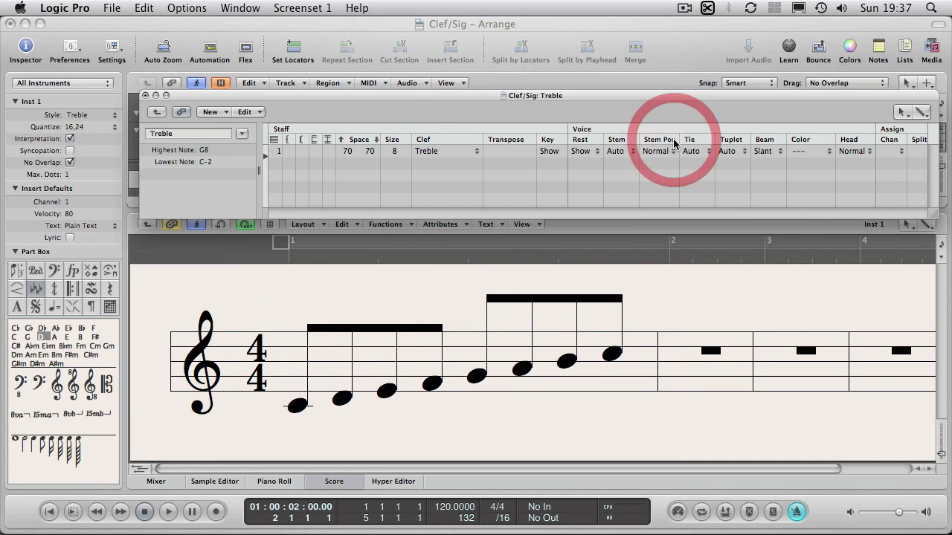
Preview the TAB Guitar and Drum.5 clefs, then restore Treble and close the staff style window
left_click_drag(433, 154, 444, 414)
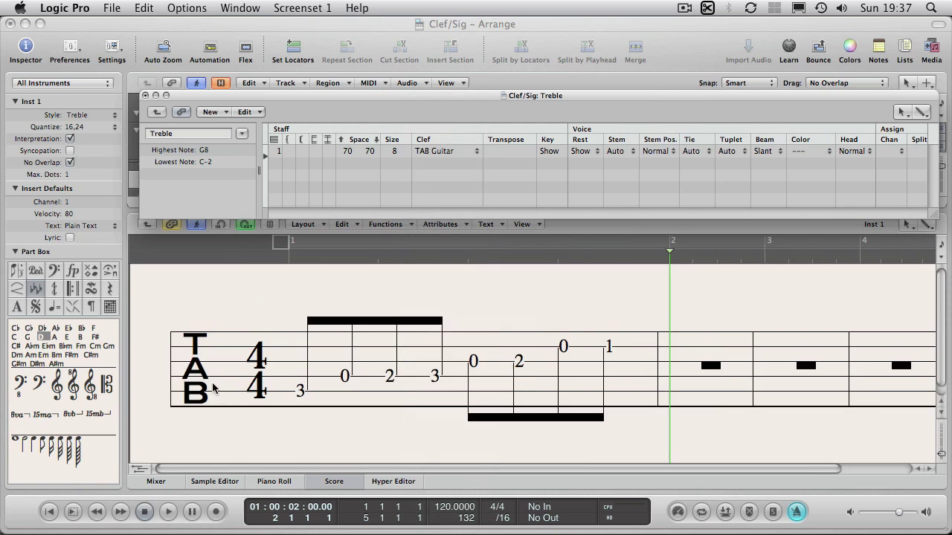
left_click(440, 154)
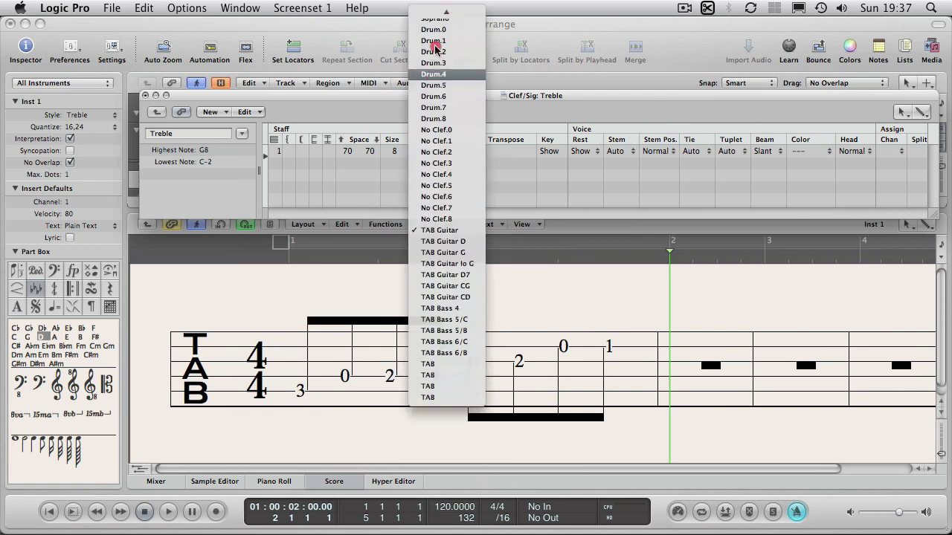
left_click(437, 87)
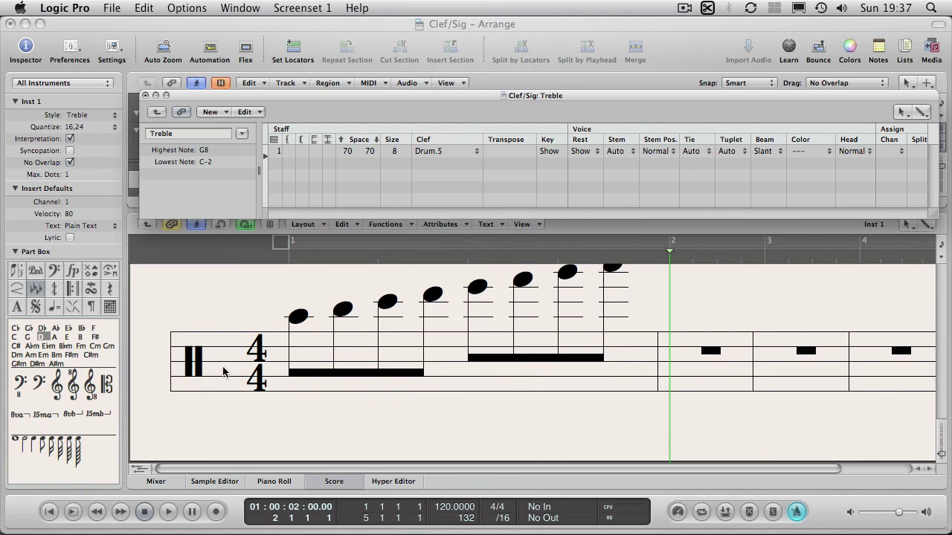
left_click(437, 153)
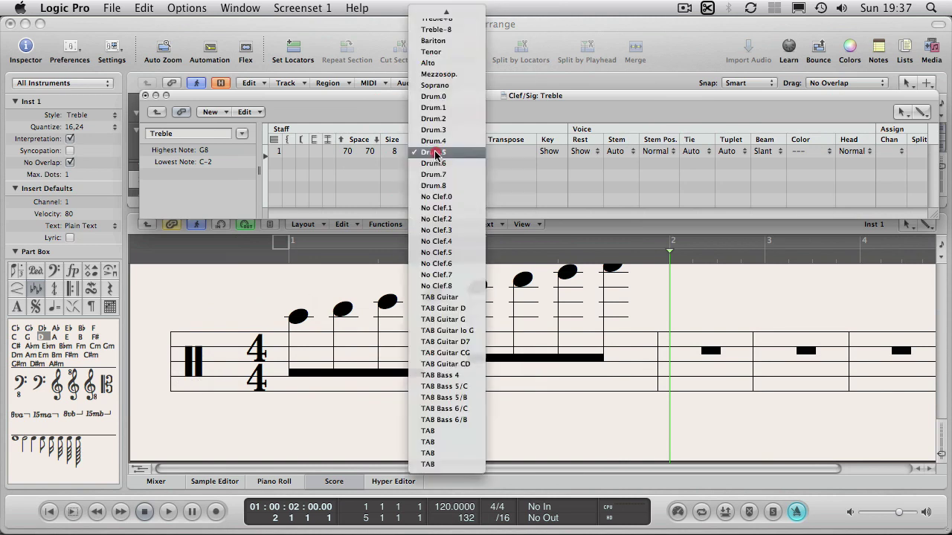
left_click(444, 35)
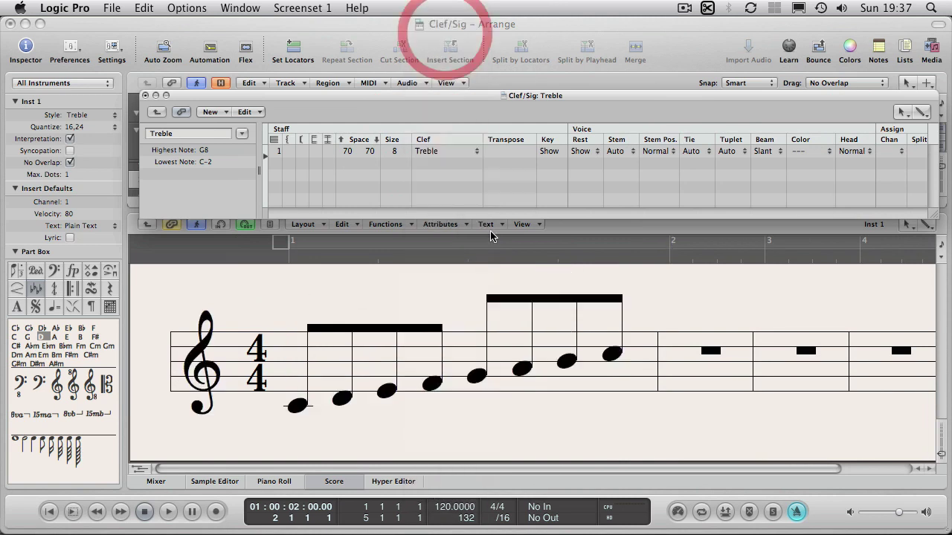
left_click(147, 96)
Marquee-select all eight scale notes and drag them up one semitone to start on C-sharp
left_click(606, 229)
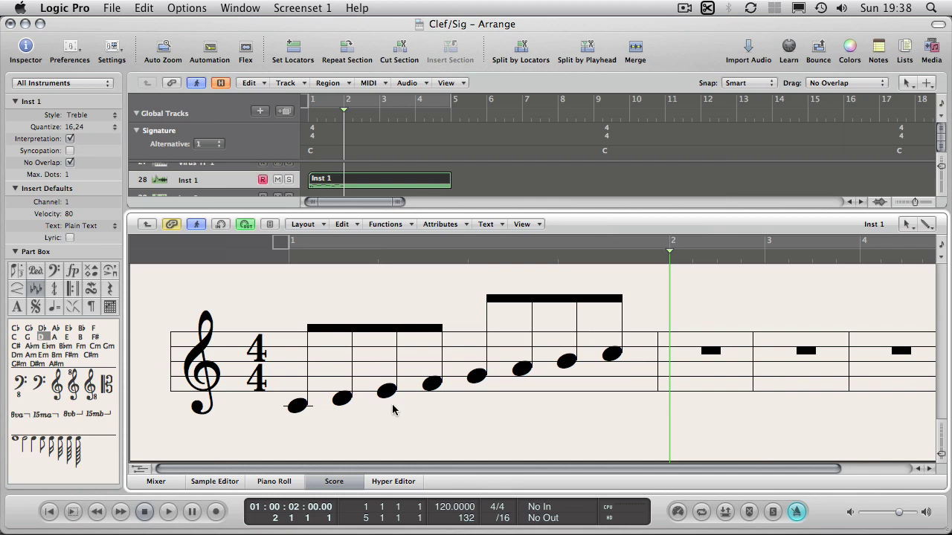
left_click_drag(293, 425, 640, 316)
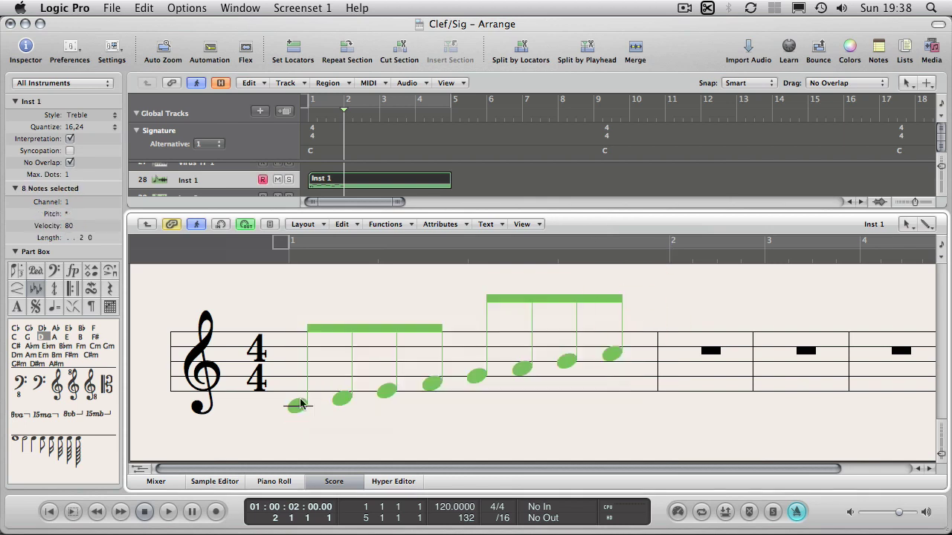
left_click_drag(301, 406, 301, 405)
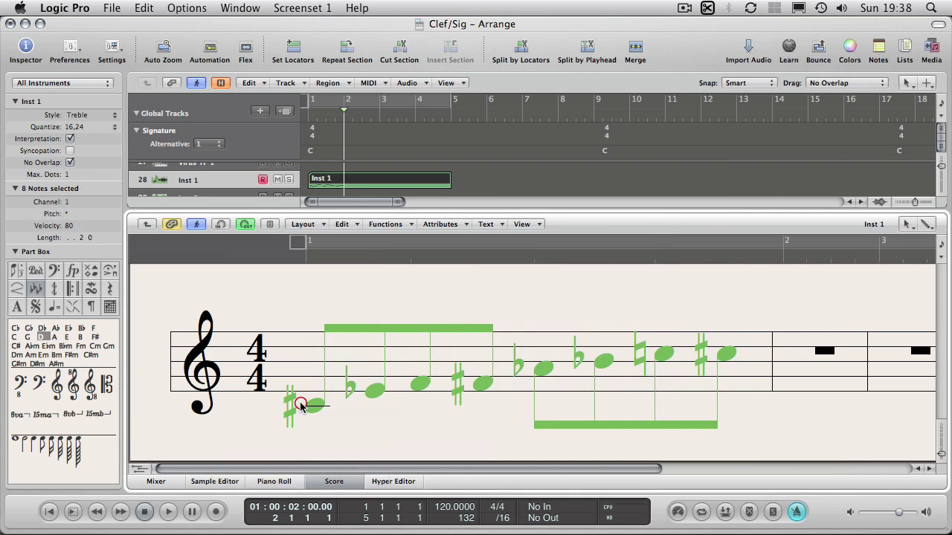
left_click(439, 414)
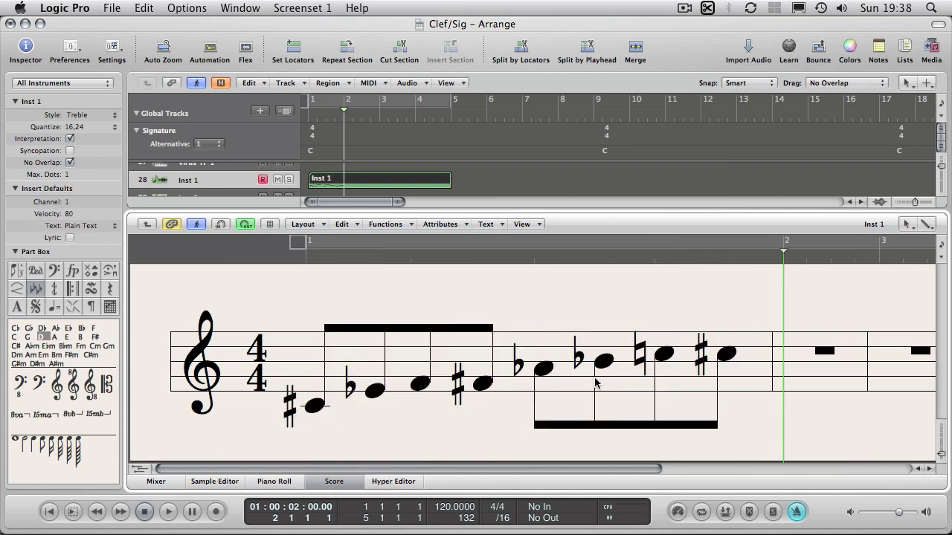
Set the bar 1 key signature to C# major and deselect it
double_click(309, 151)
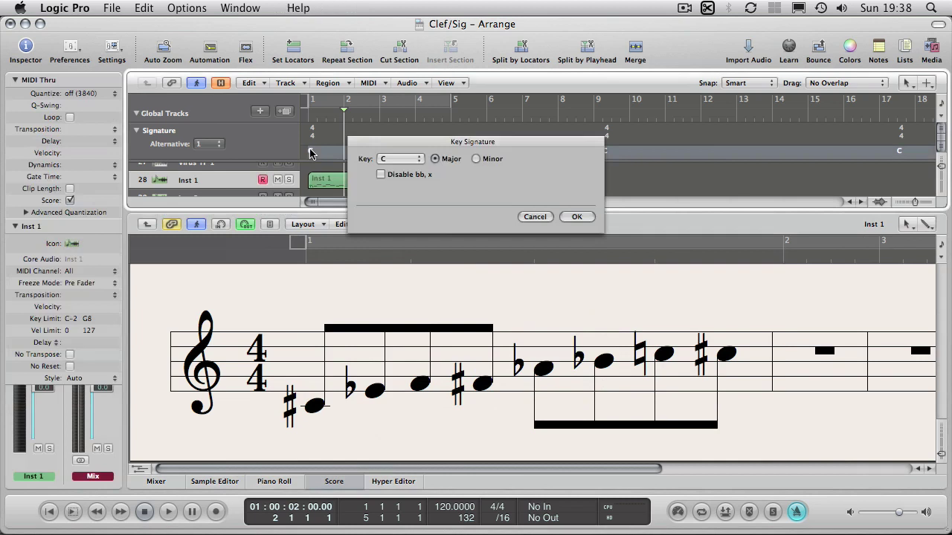
left_click(401, 161)
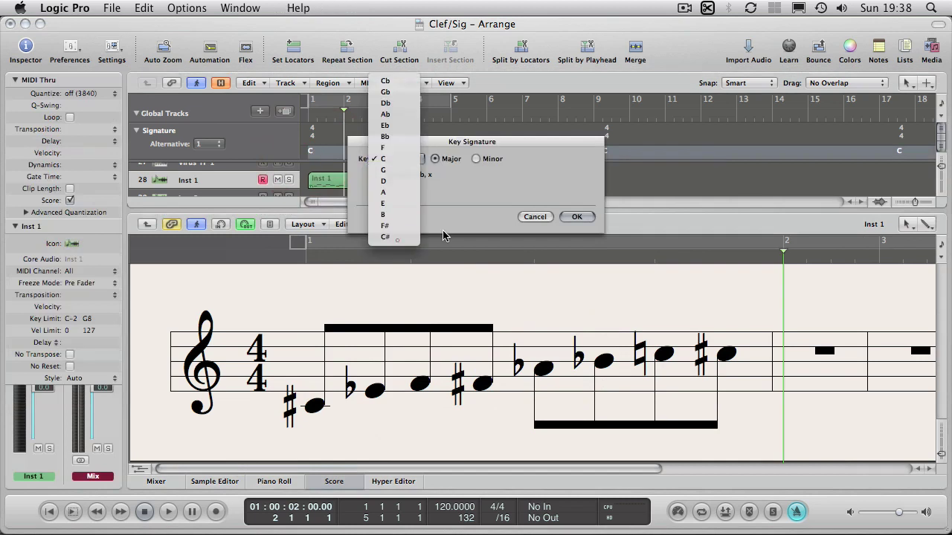
left_click(401, 236)
key("Return")
left_click(440, 445)
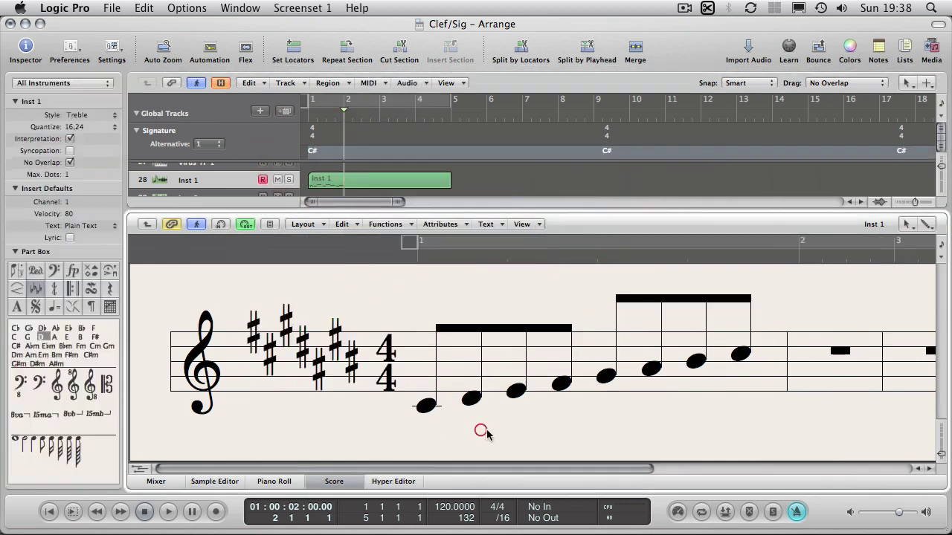
left_click(561, 432)
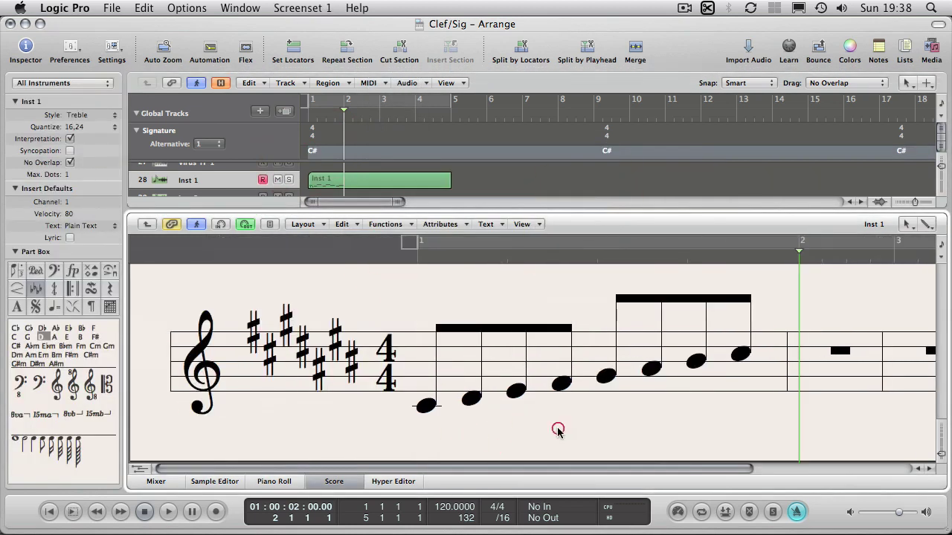